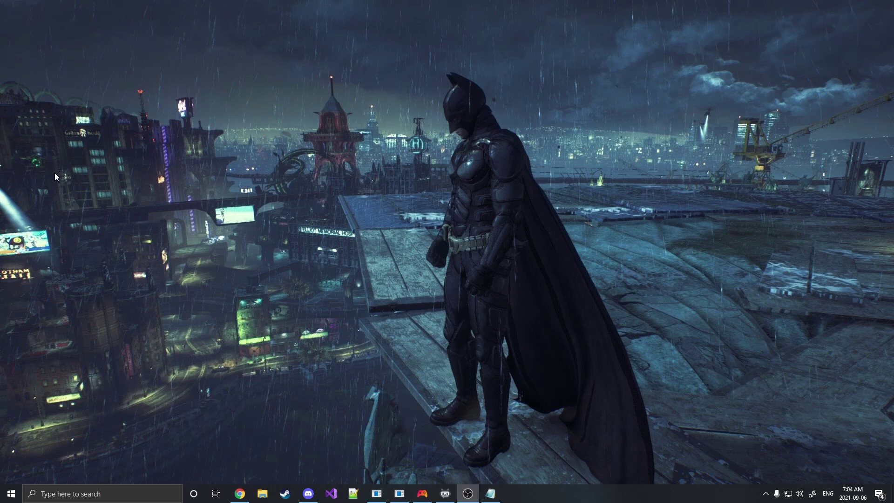
Step: Open Batman: Arkham City GOTY's install folder through Steam's Properties > Local Files > Browse
click(284, 494)
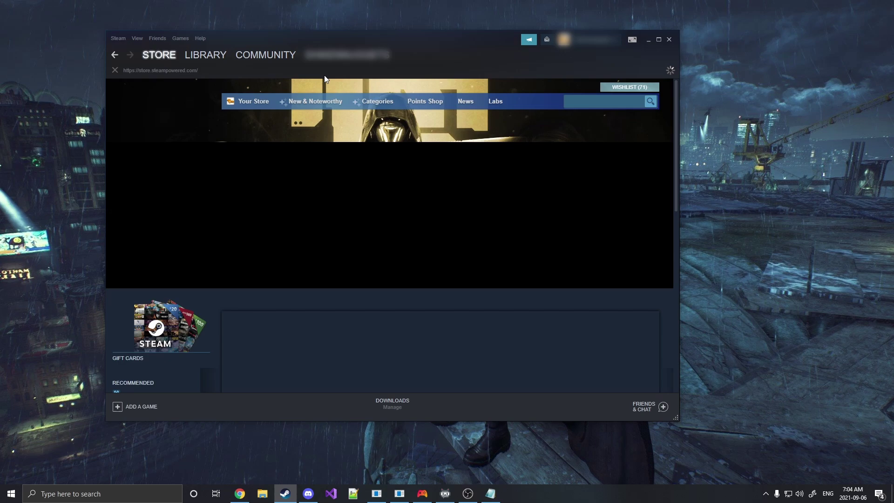
click(206, 55)
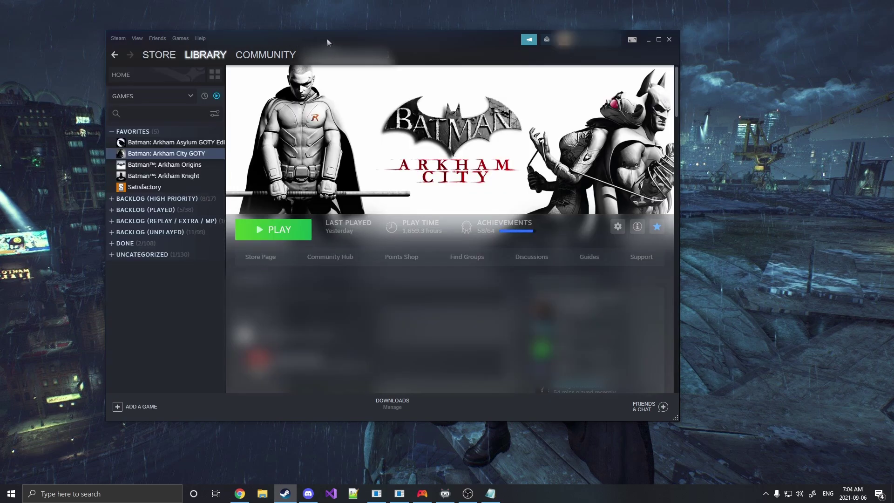
right_click(171, 153)
click(191, 209)
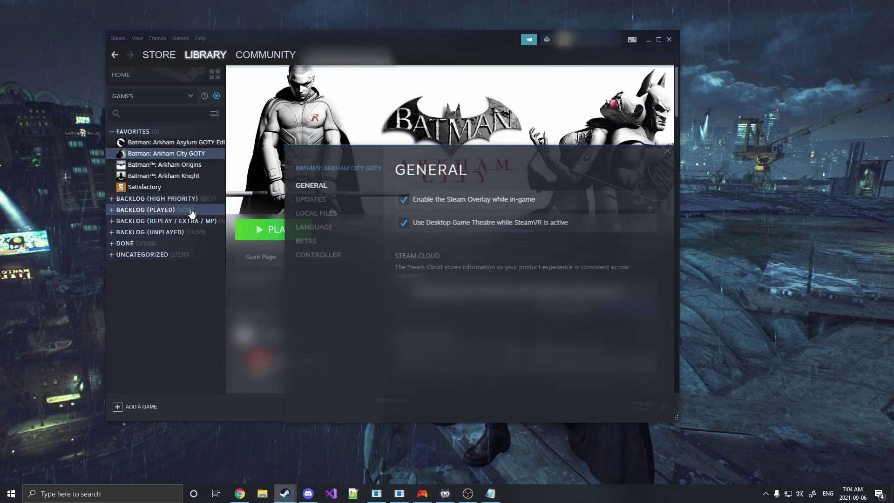
drag(475, 157, 434, 97)
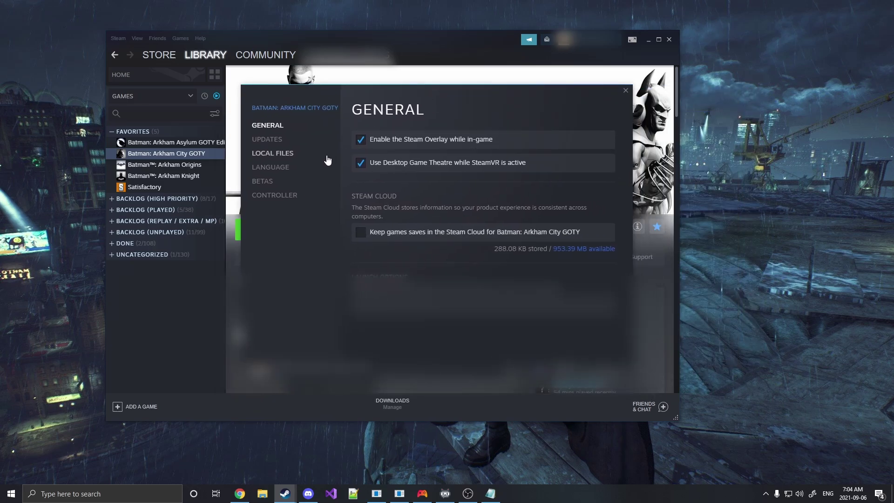
click(279, 153)
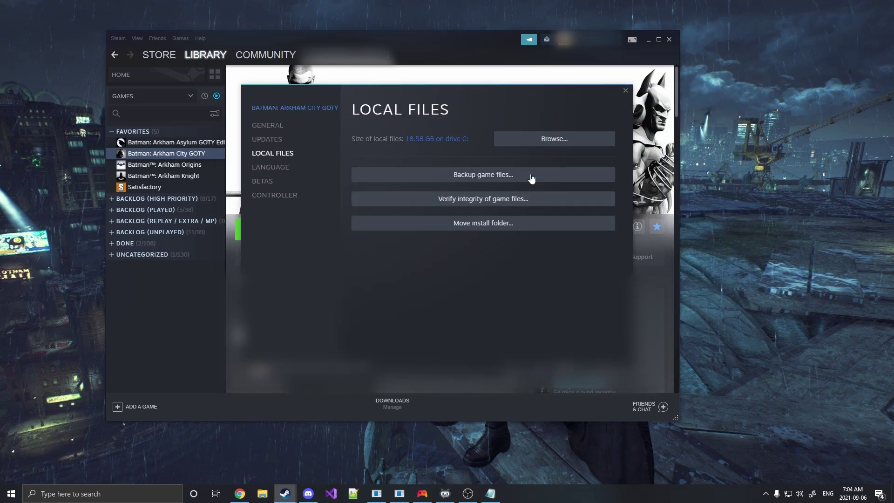
click(554, 139)
drag(470, 83, 487, 111)
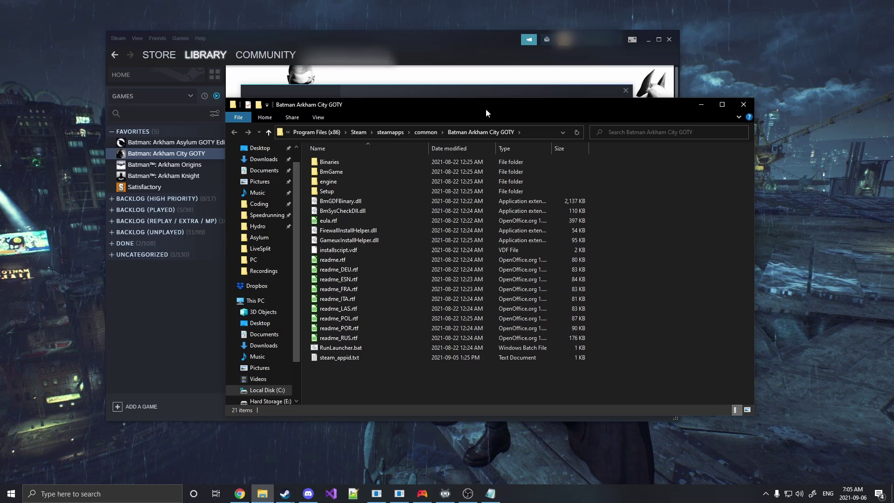
click(626, 92)
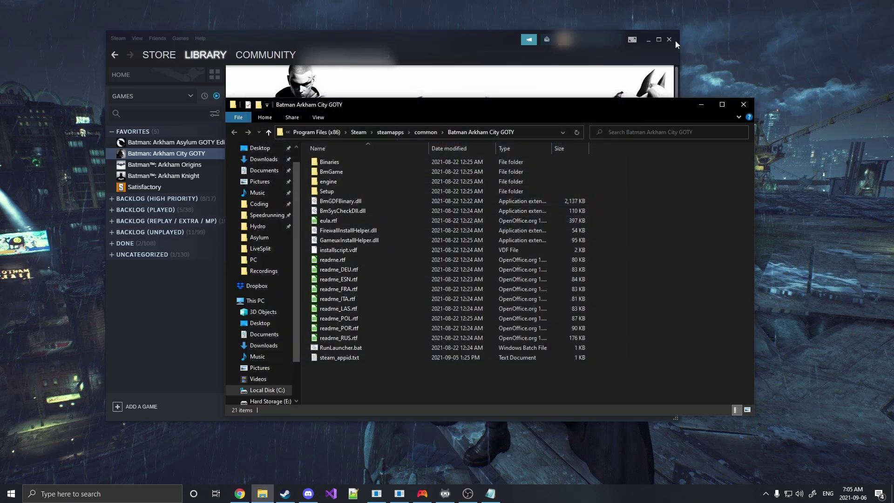
Step: Close Steam and go into the game's BmGame\Config\PC folder in File Explorer
click(669, 39)
drag(499, 105, 475, 80)
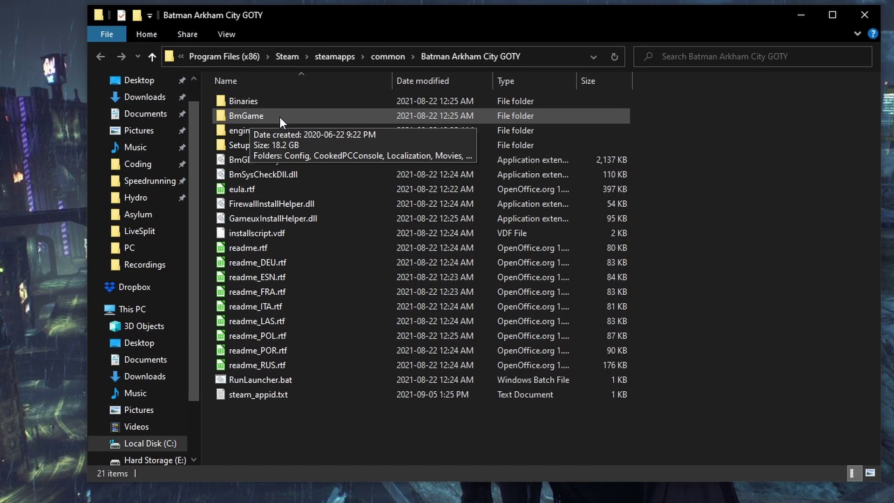
double_click(279, 115)
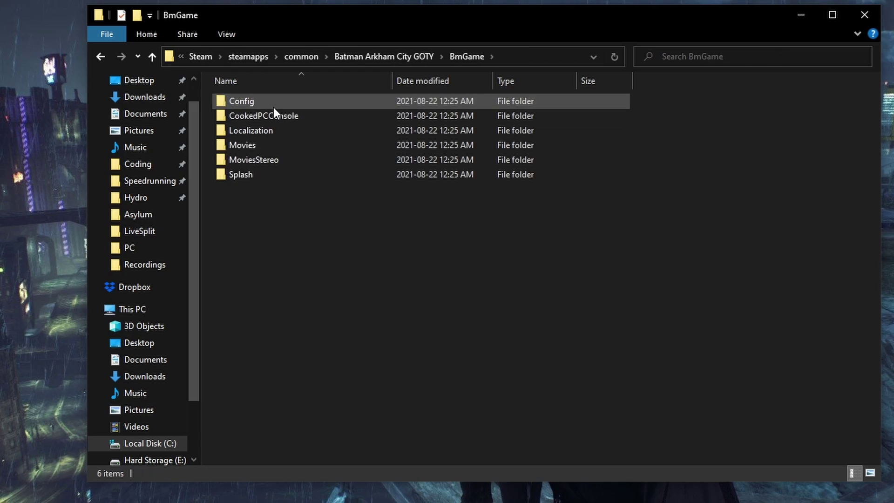
double_click(273, 107)
double_click(273, 106)
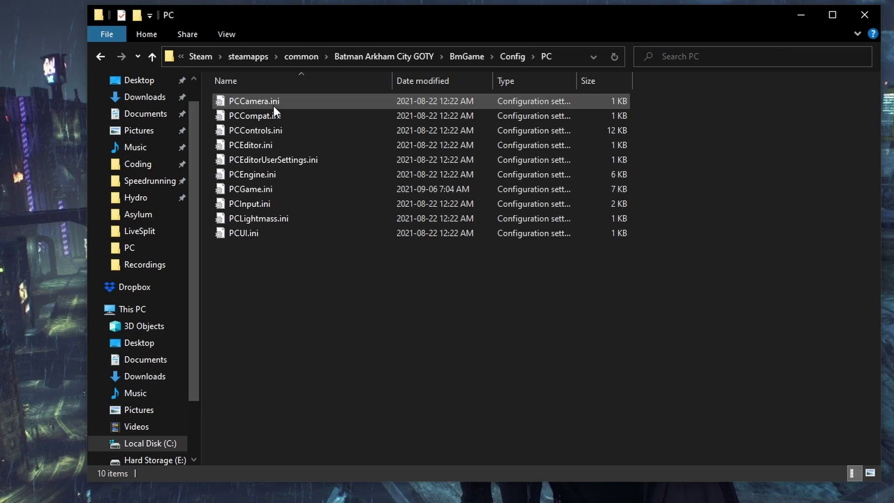
Step: Close the default Notepad copy of PCGame.ini and bring up the file's context menu
click(286, 191)
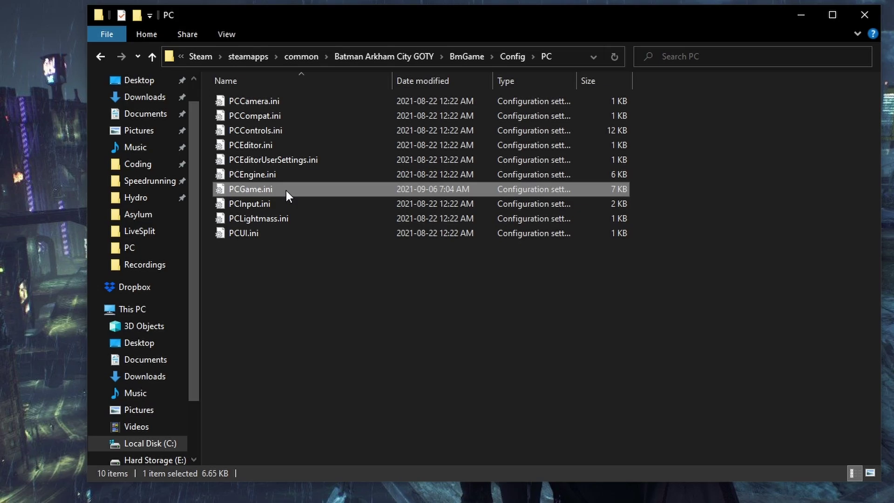
double_click(285, 190)
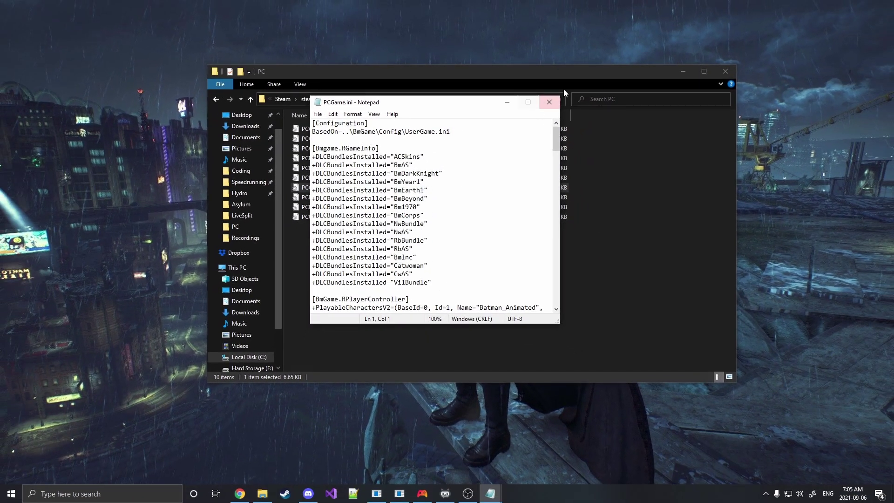
click(549, 102)
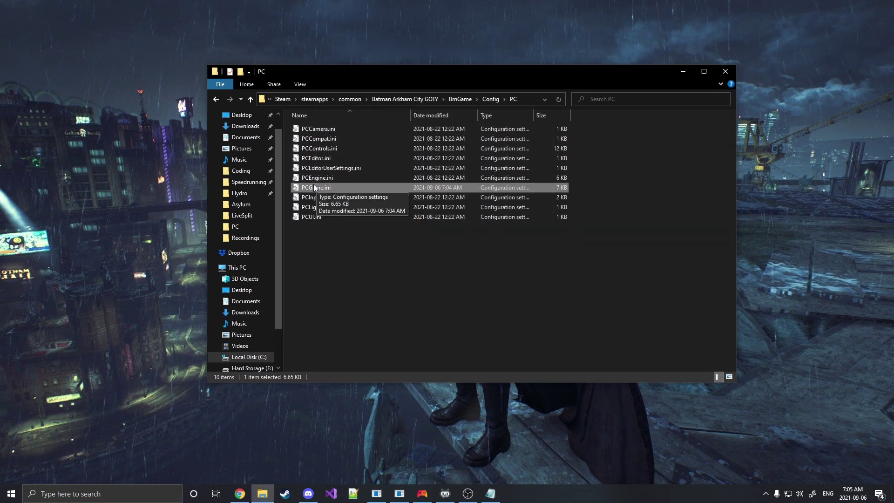
right_click(314, 185)
Step: Open PCGame.ini in Notepad++, comment out Catwoman lines 18 and 72, and save
click(402, 243)
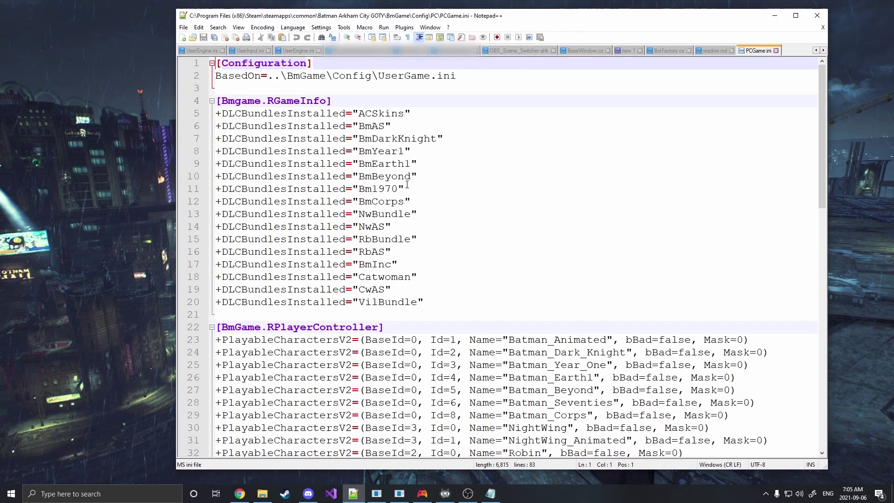
drag(216, 277, 436, 279)
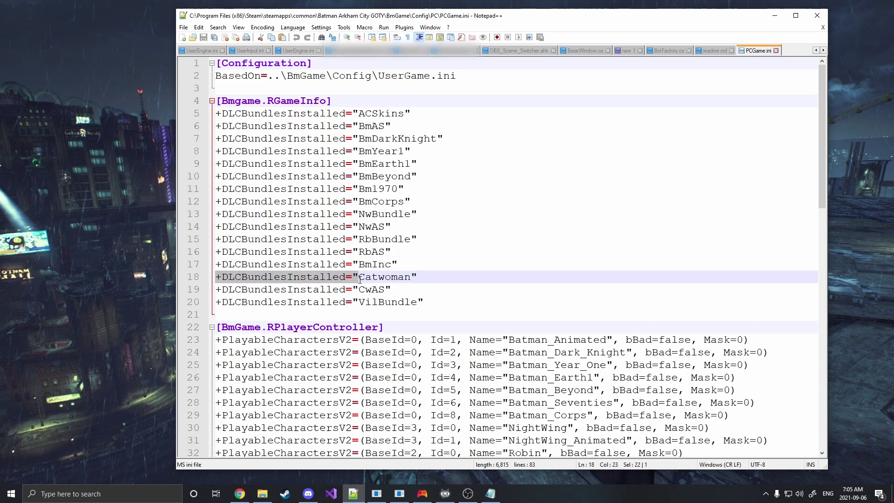
key(Home)
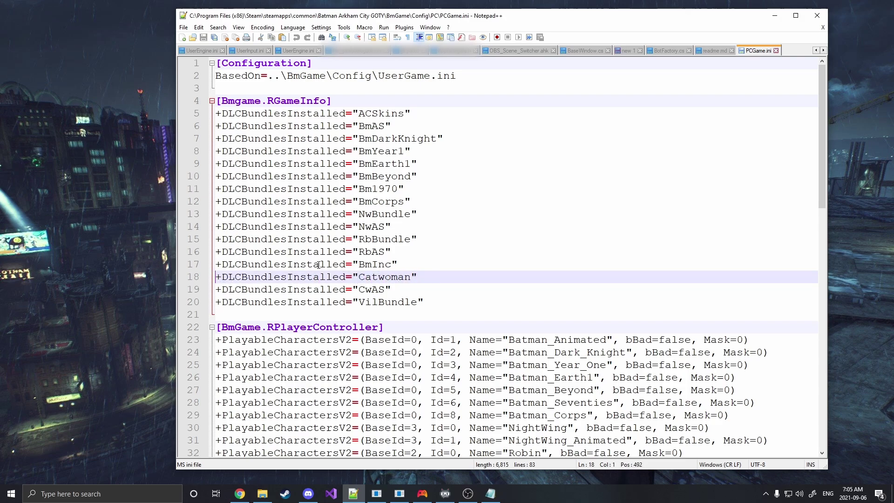
text(//)
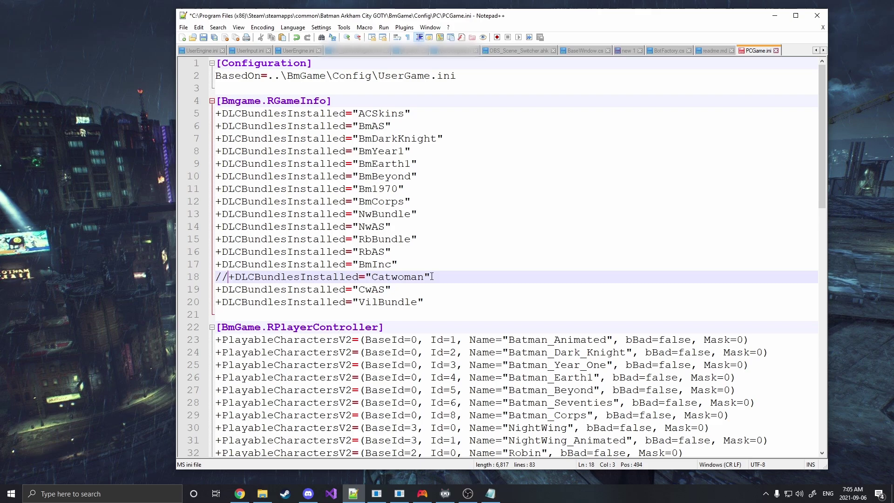
scroll(431, 248, down, 6)
scroll(431, 277, down, 6)
scroll(431, 277, down, 4)
scroll(431, 276, down, 3)
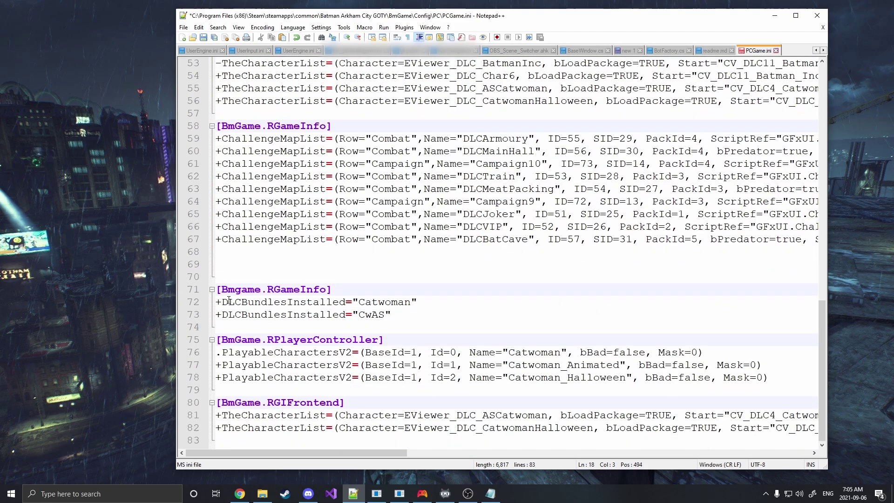
click(217, 302)
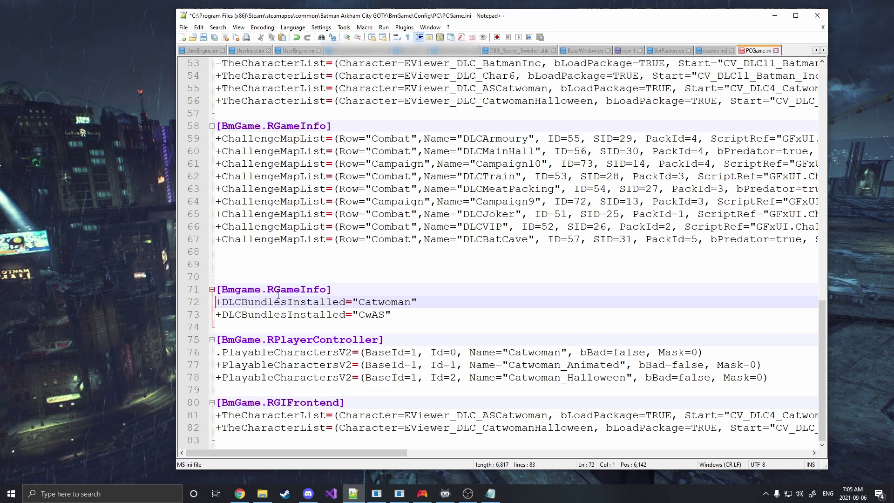
text(//)
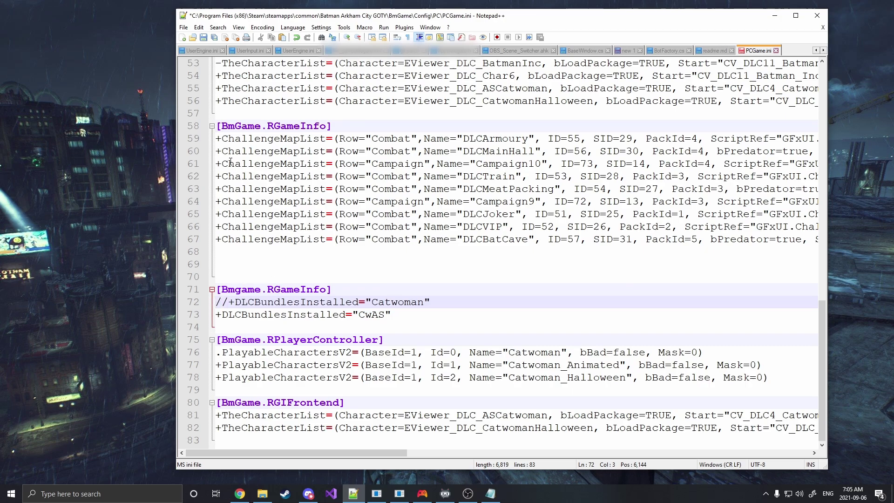
click(204, 38)
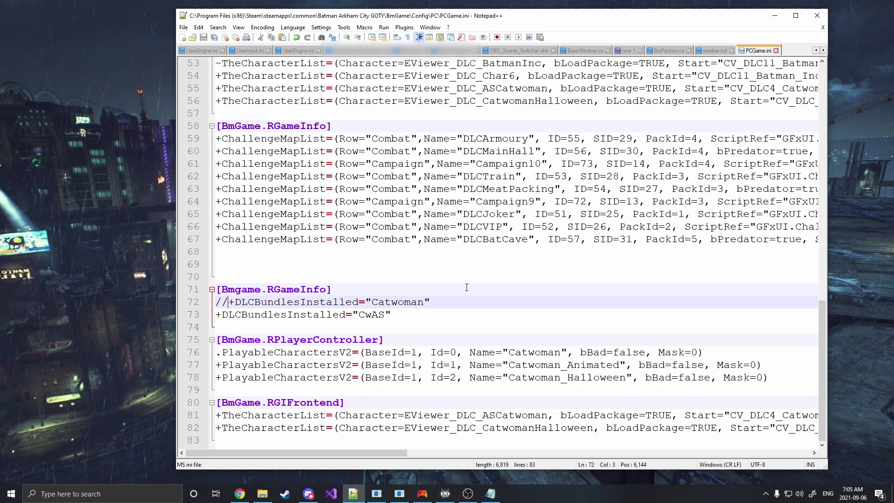
Step: Remove the comment marks from lines 72 and 18 and save PCGame.ini again
key(ctrl+z)
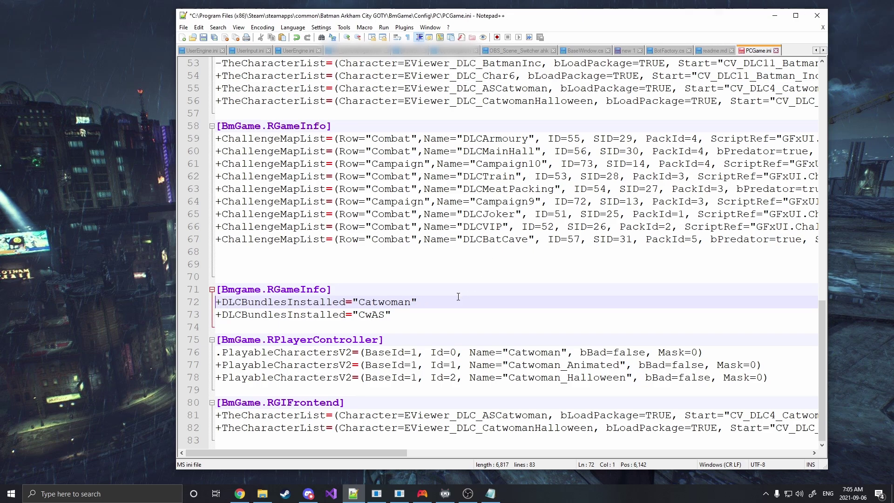
key(ctrl+Tab)
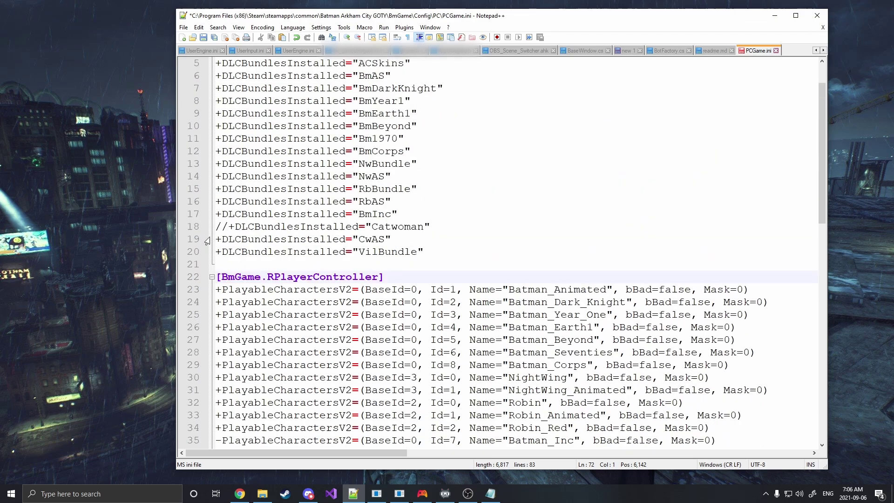
click(217, 226)
key(Delete)
key(Delete)
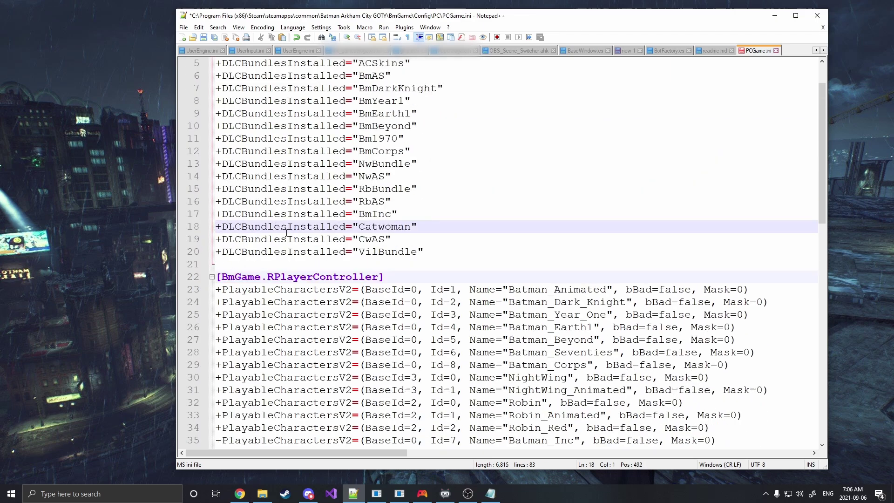
key(ctrl+s)
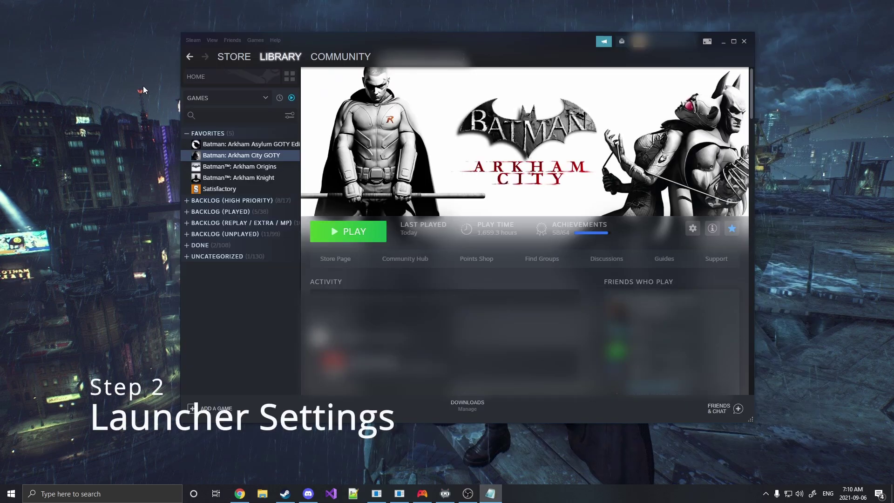
Step: Launch Arkham City with Configure PC Options and open the launcher's SETTINGS
click(348, 231)
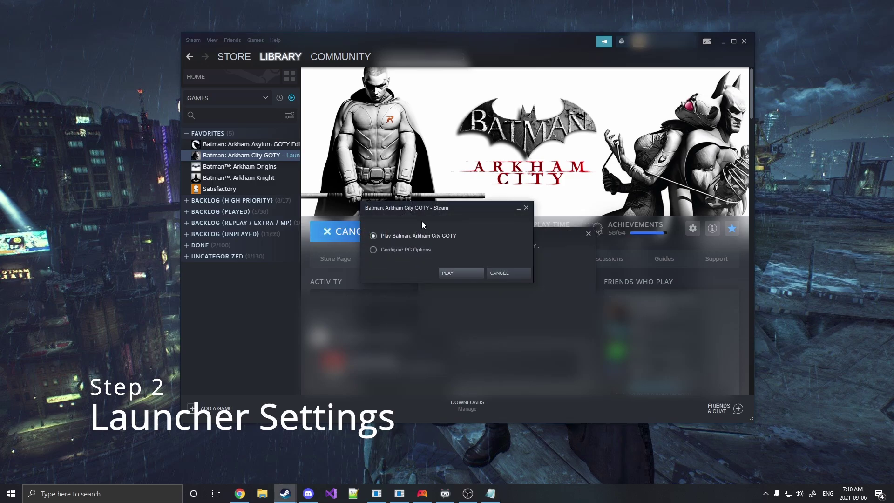
drag(421, 221, 438, 213)
click(399, 242)
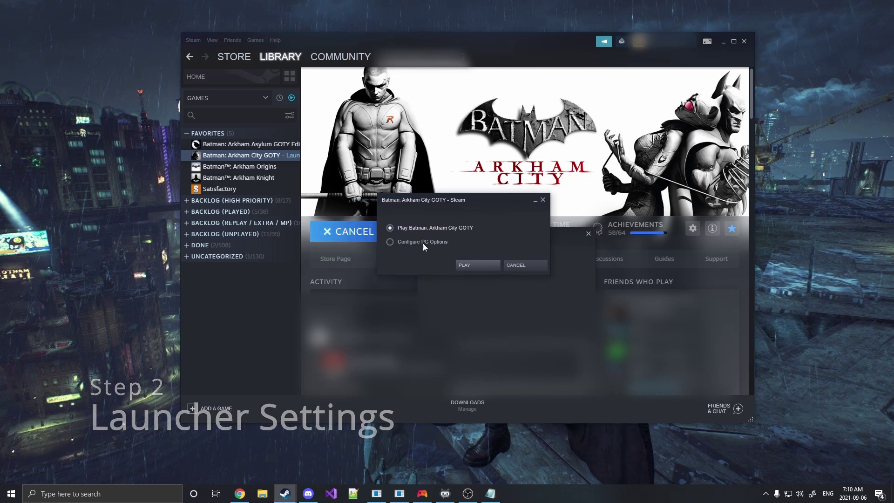
click(480, 265)
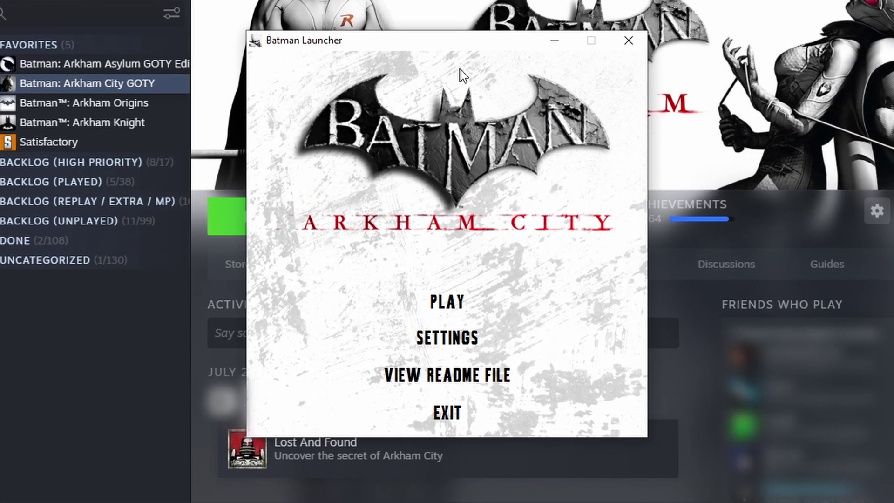
click(448, 302)
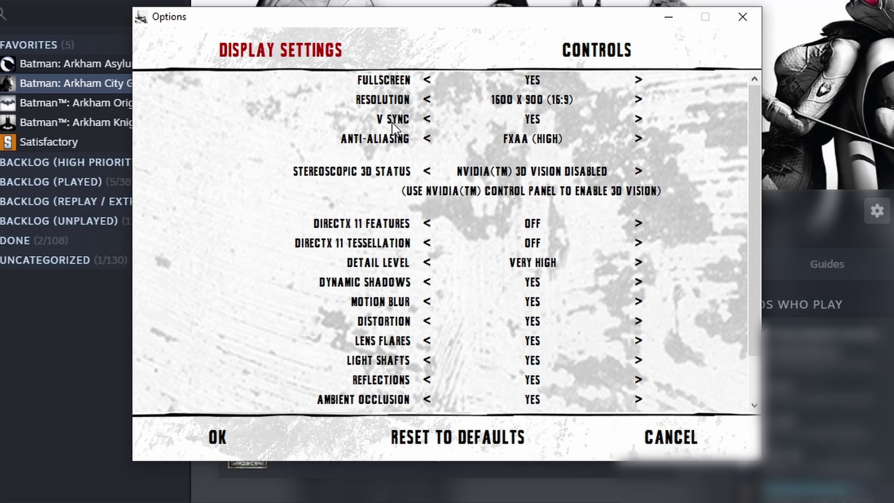
Step: Turn off V Sync and Hardware Accelerated PhysX in Display Settings
click(426, 120)
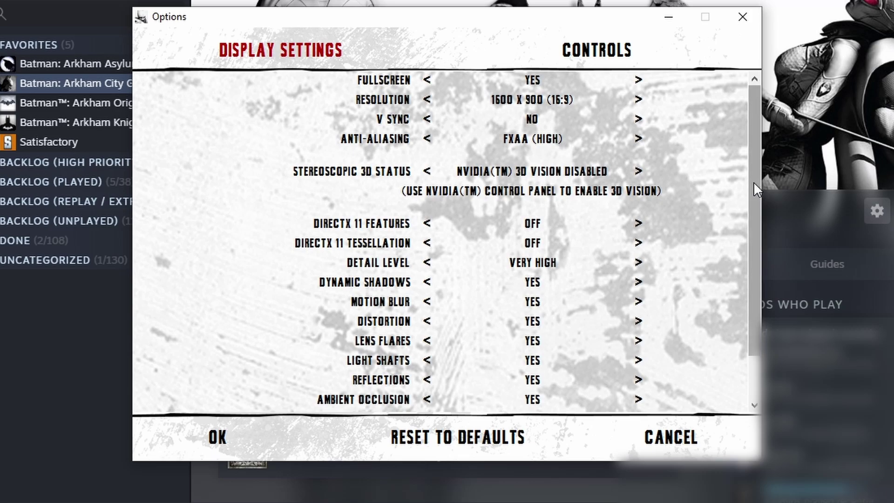
drag(753, 182, 754, 224)
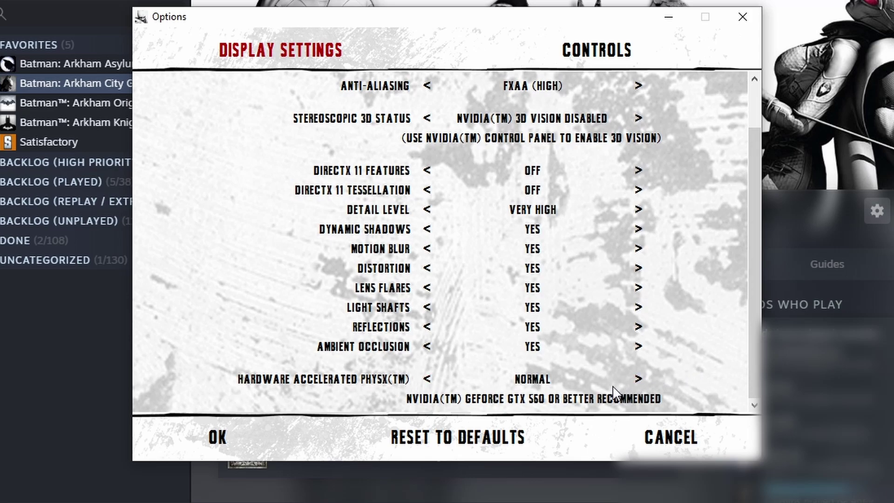
click(427, 379)
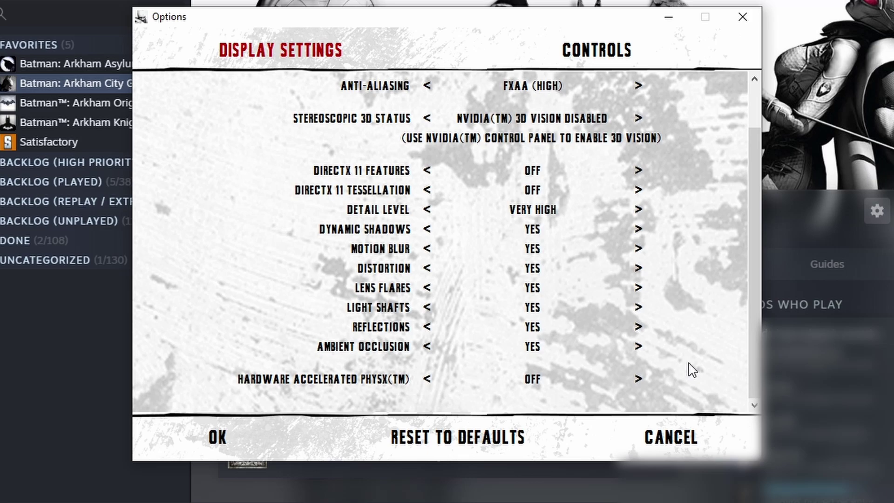
scroll(692, 370, up, 5)
Step: Open Controls and unassign the Previous Gadget and Next Gadget primary bindings
click(626, 59)
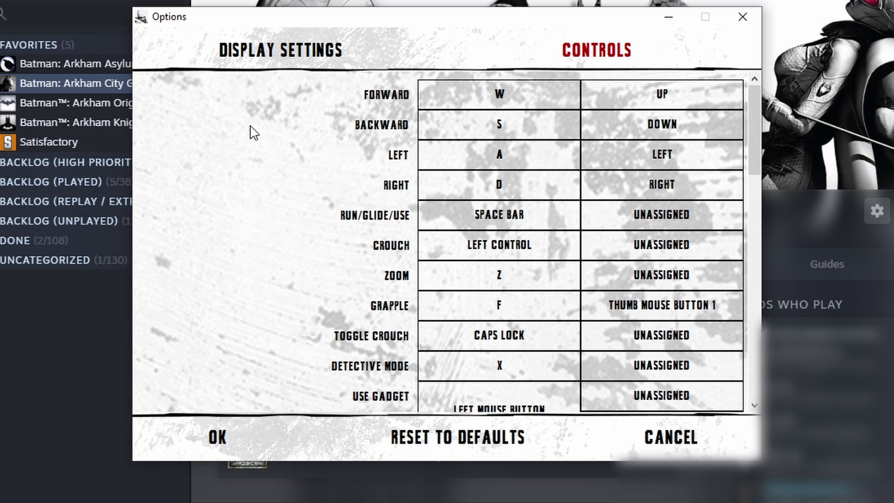
drag(753, 145, 758, 232)
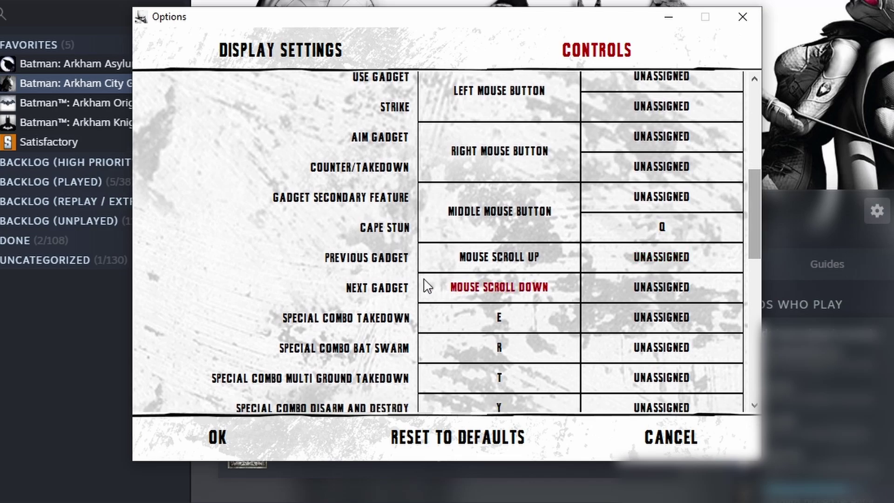
click(496, 265)
click(454, 312)
click(326, 312)
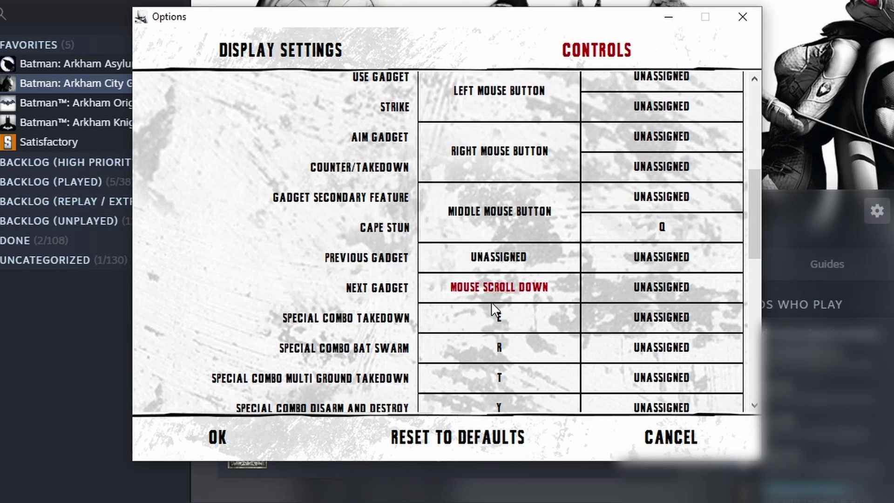
click(510, 290)
click(449, 309)
click(325, 310)
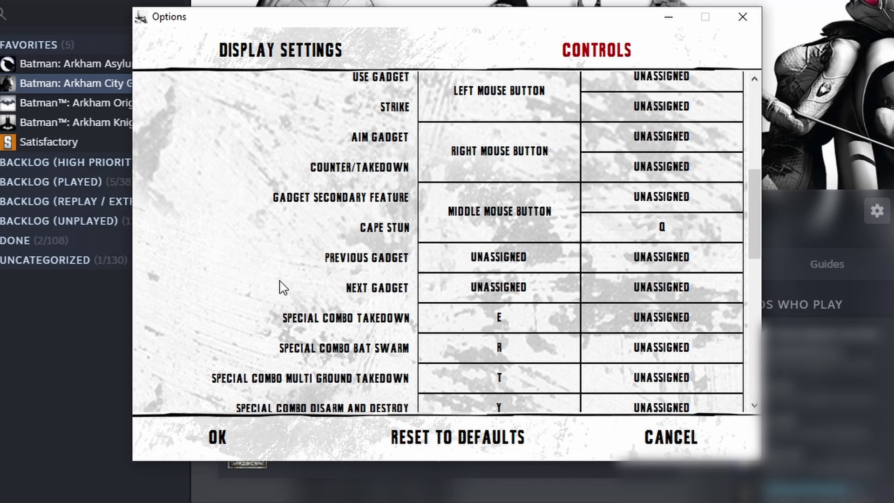
drag(758, 210, 759, 91)
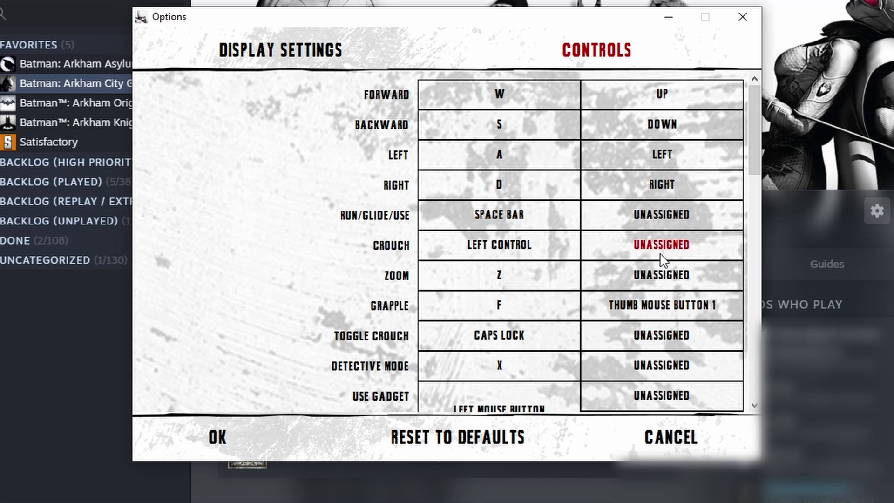
Step: Bind Run/Glide/Use to Mouse Scroll Up and Counter/Takedown to Shift + Mouse Scroll Up
click(640, 224)
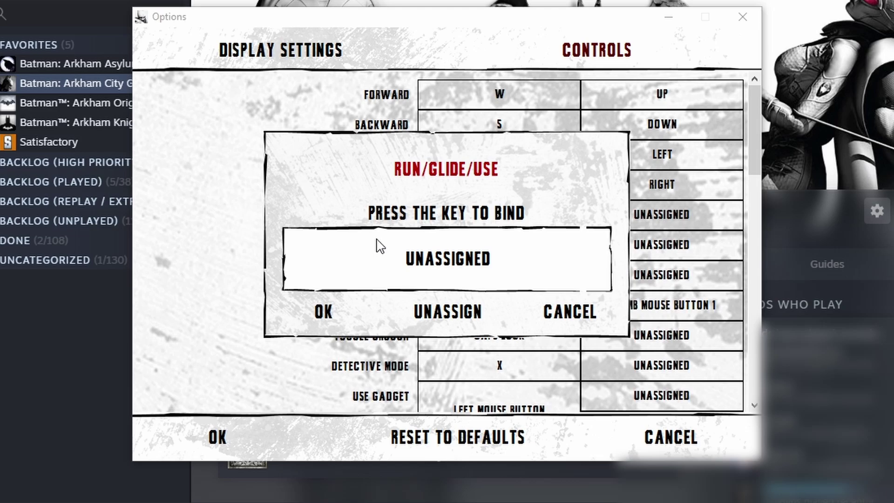
scroll(446, 271, up, 1)
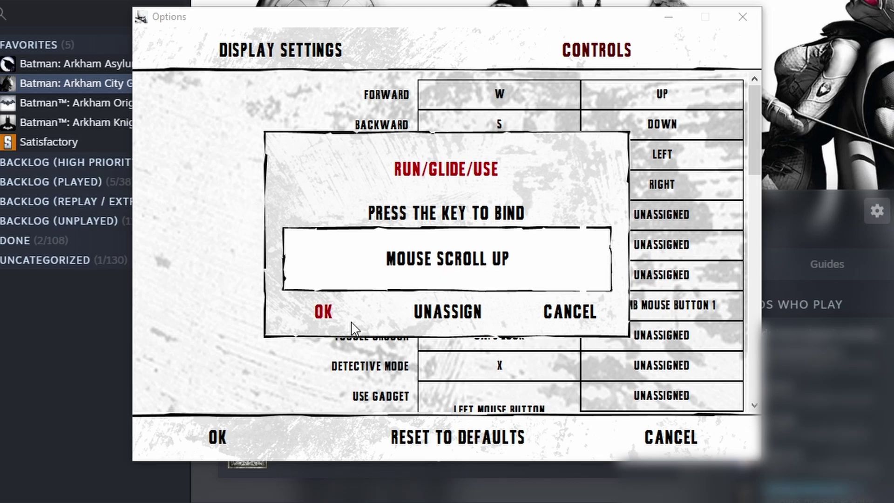
click(323, 312)
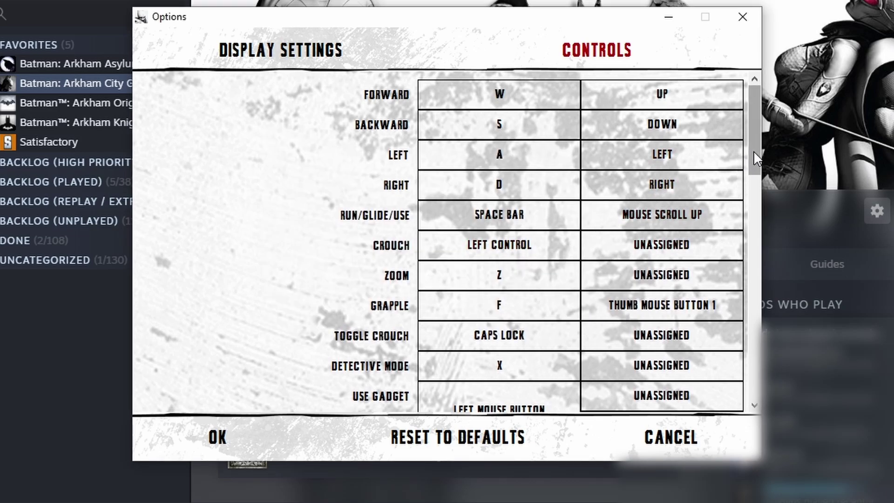
drag(754, 150, 753, 213)
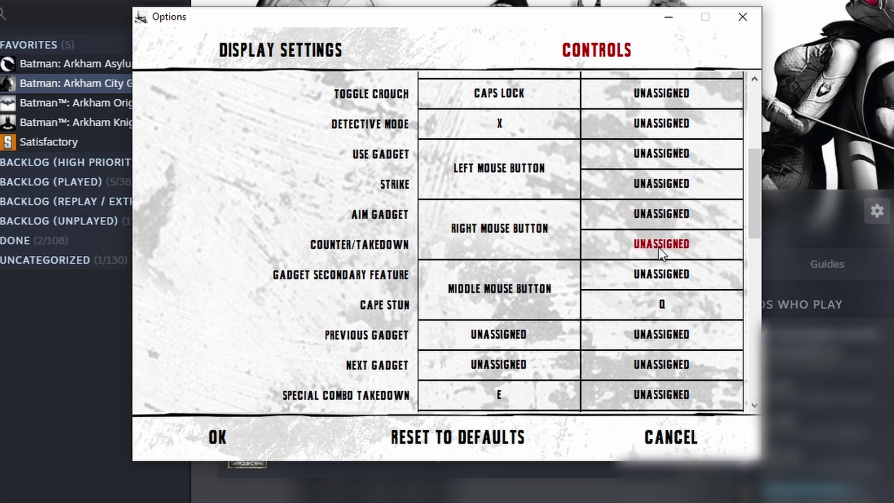
click(662, 248)
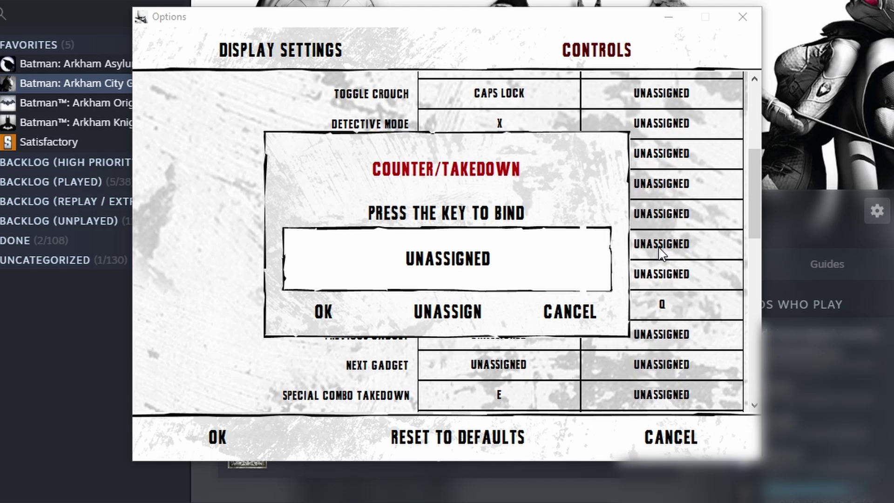
key(shift)
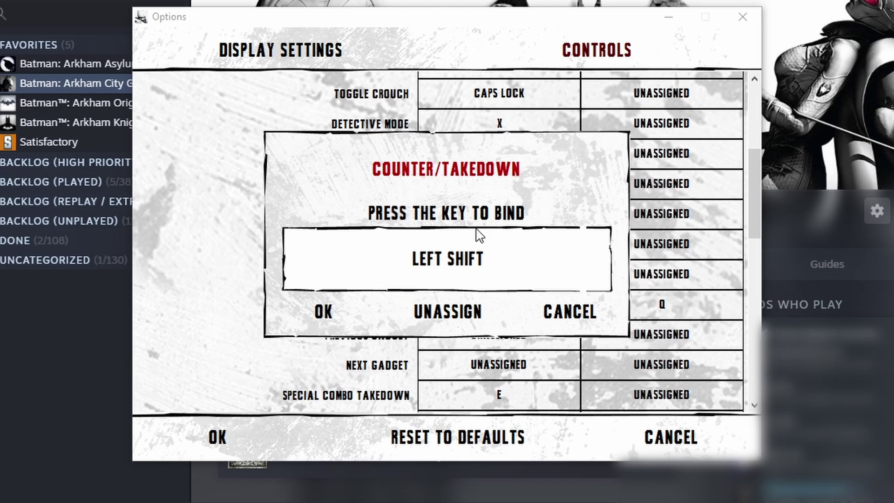
scroll(488, 255, up, 1)
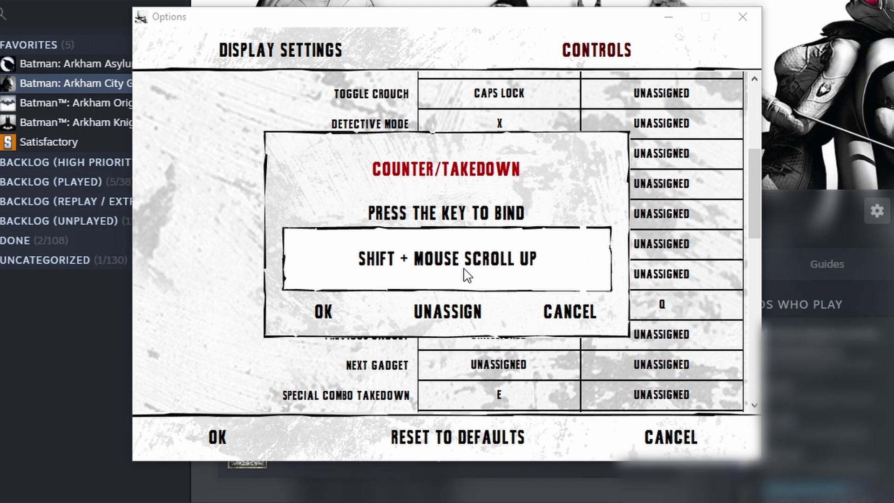
click(323, 312)
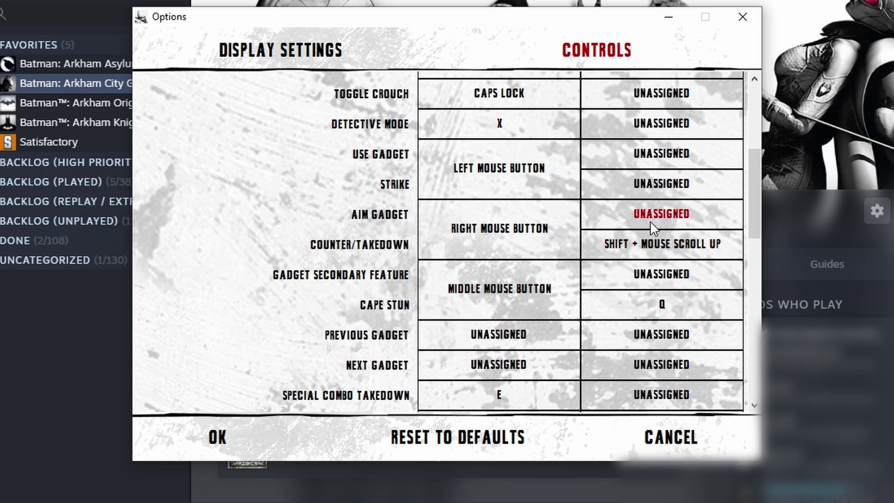
Step: Bind Strike to Shift + Mouse Scroll Down and Aim Gadget to Thumb Mouse Button 1
click(637, 190)
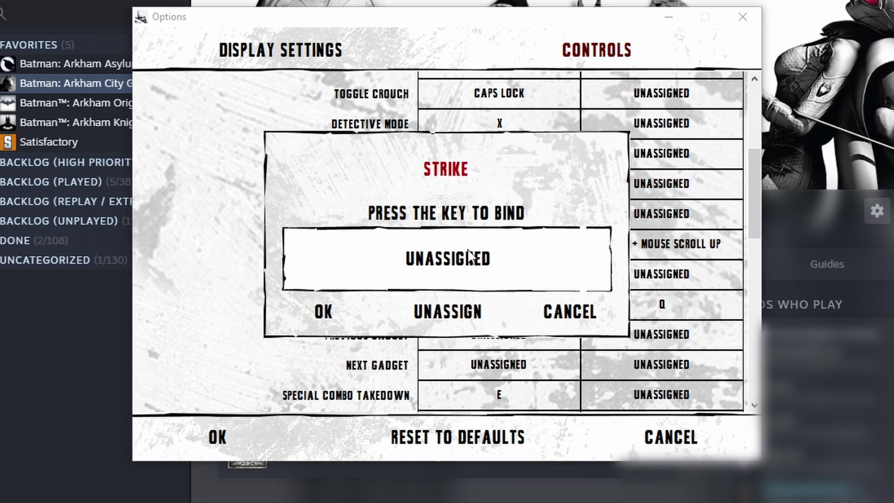
key(shift)
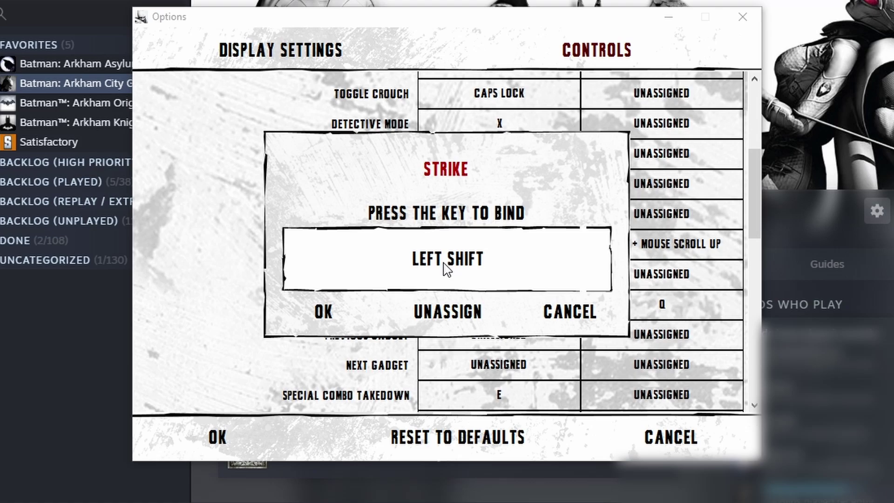
scroll(459, 259, down, 1)
click(323, 311)
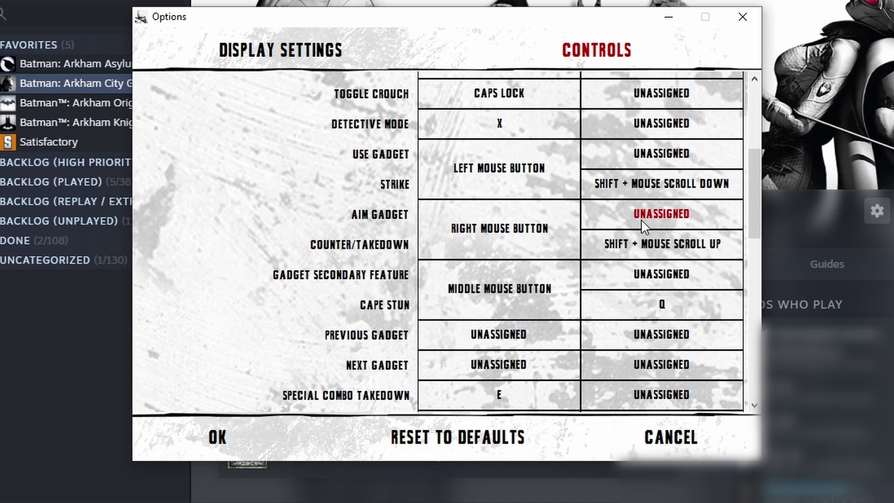
click(642, 220)
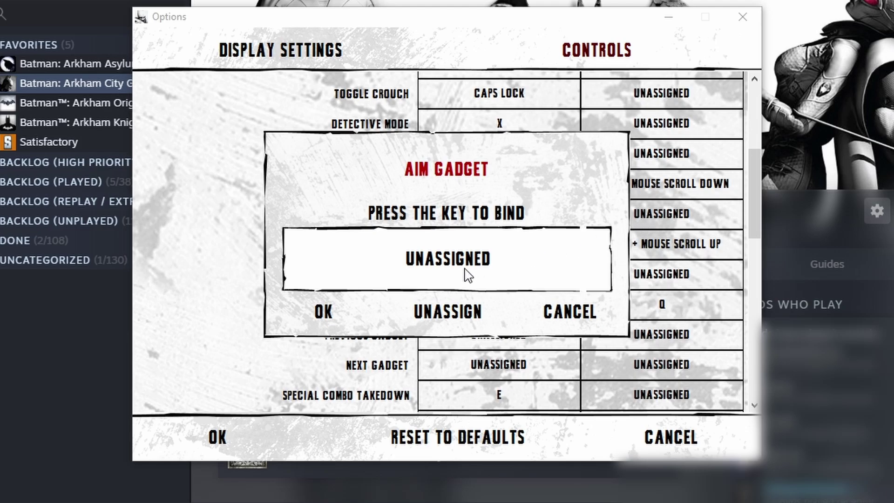
click(324, 312)
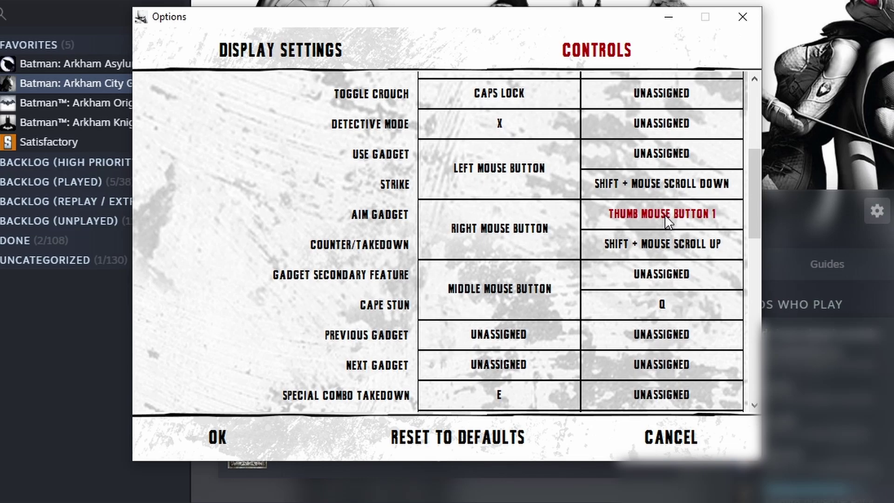
scroll(667, 223, up, 8)
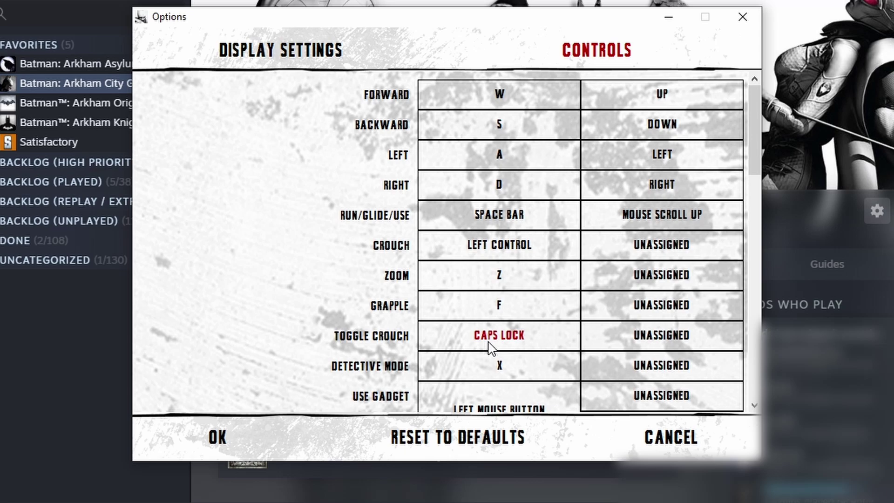
scroll(489, 346, down, 10)
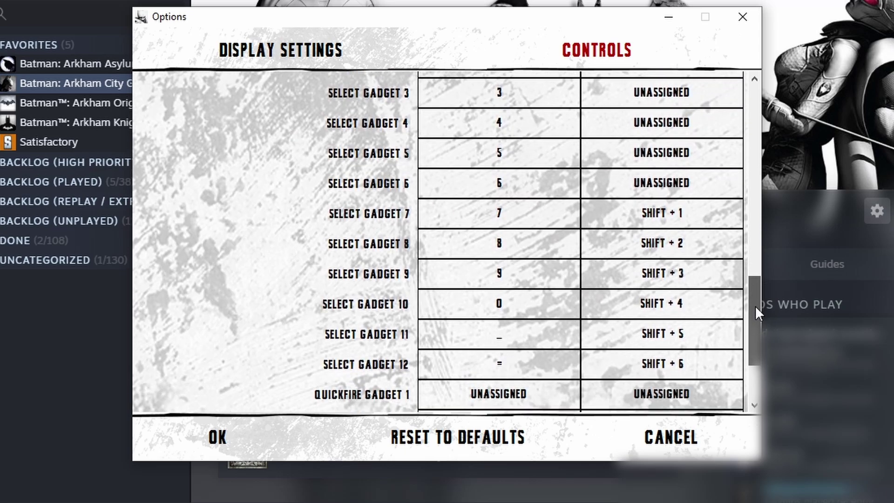
drag(755, 305, 751, 320)
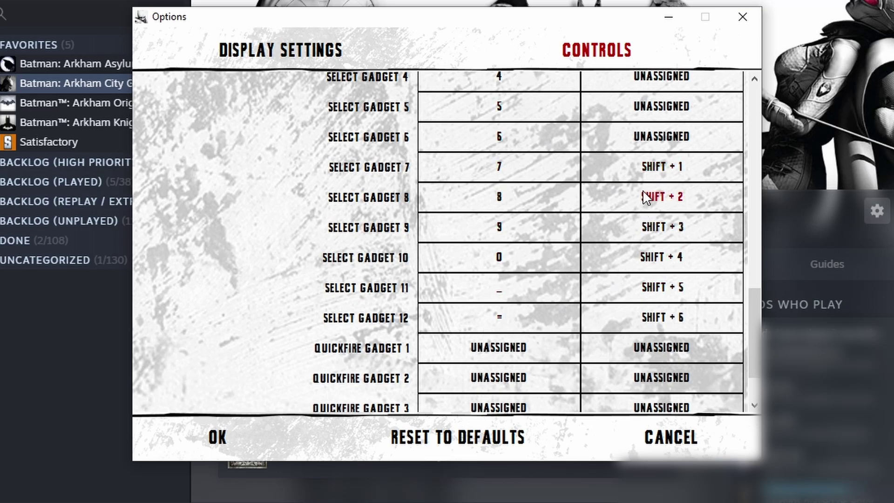
Step: Unassign the Shift+number secondary bindings for Select Gadget 7, 8 and 9
click(662, 166)
click(447, 312)
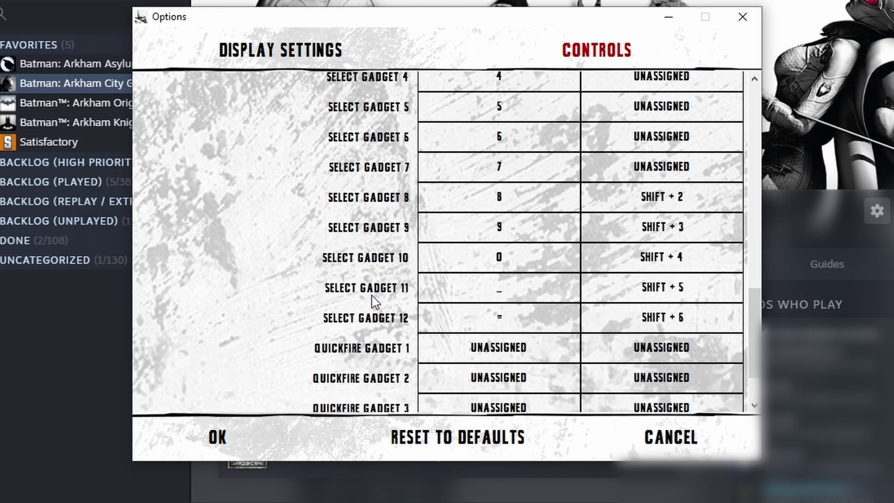
click(661, 196)
click(448, 312)
click(661, 227)
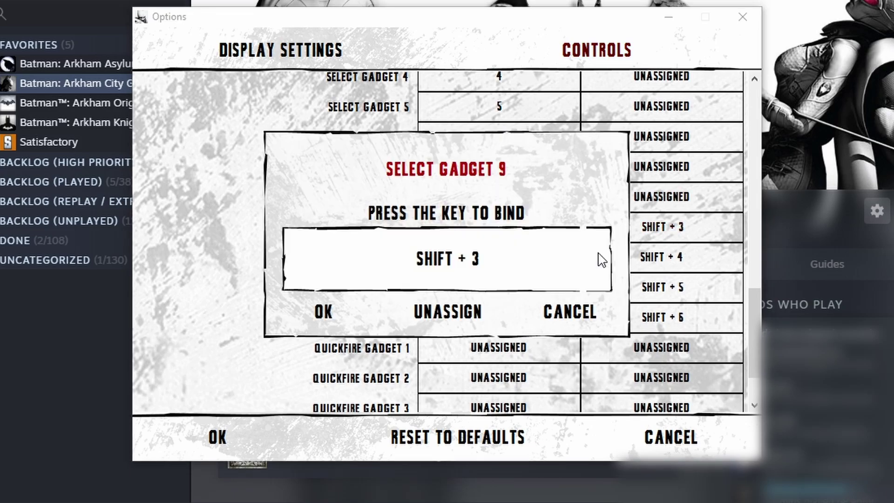
click(447, 312)
Step: Unassign the Shift+number secondary bindings for Select Gadget 10, 11 and 12
click(323, 312)
click(662, 257)
click(447, 311)
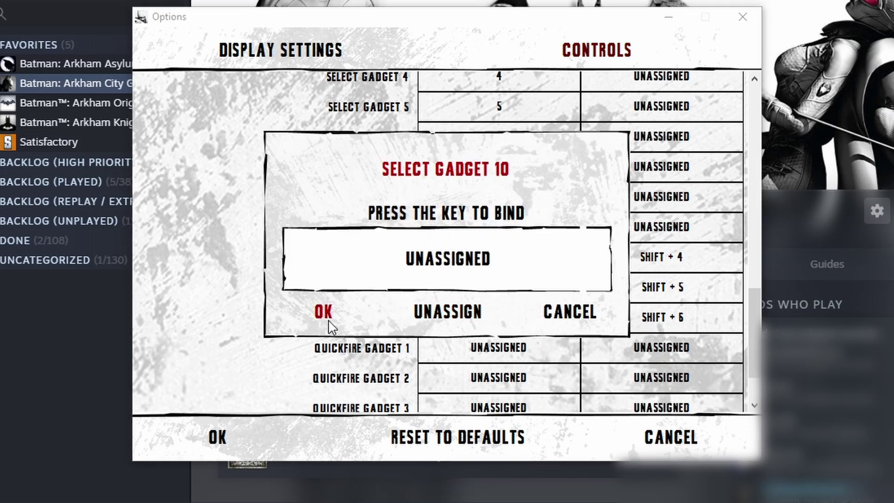
click(323, 311)
click(661, 286)
click(448, 311)
click(322, 312)
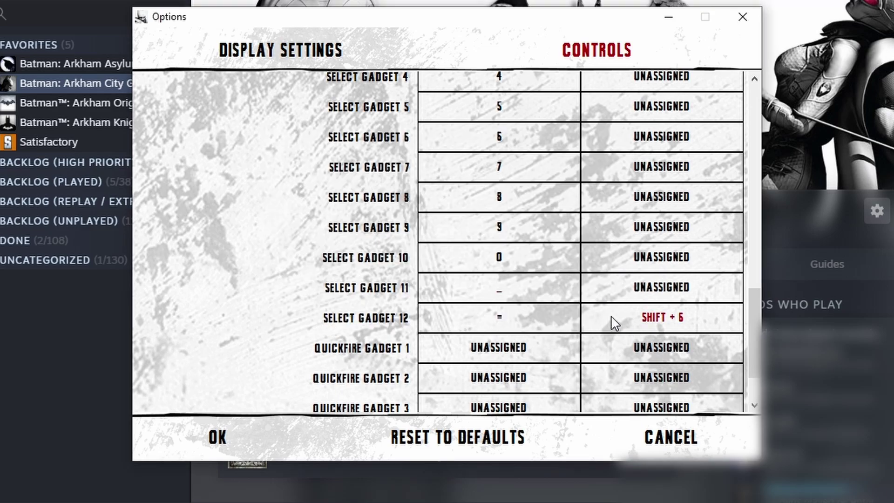
click(661, 316)
click(448, 312)
click(323, 312)
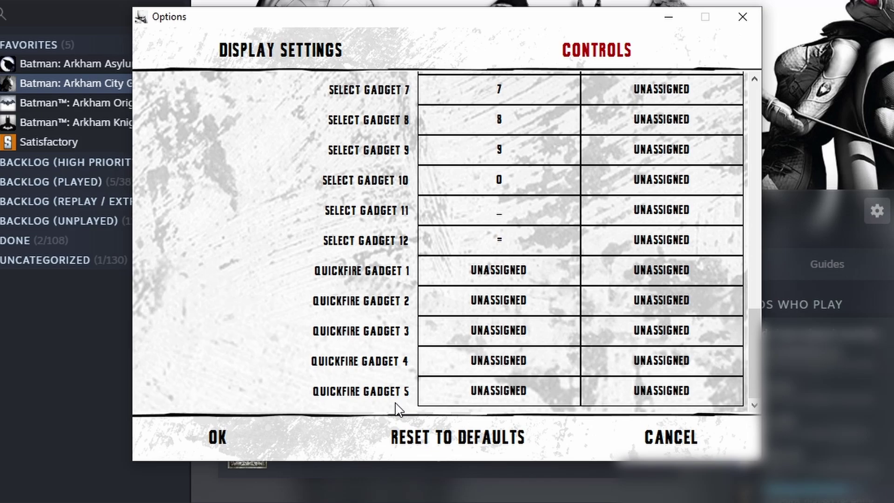
Step: Bind Quickfire Gadget 5 to the G key
click(510, 391)
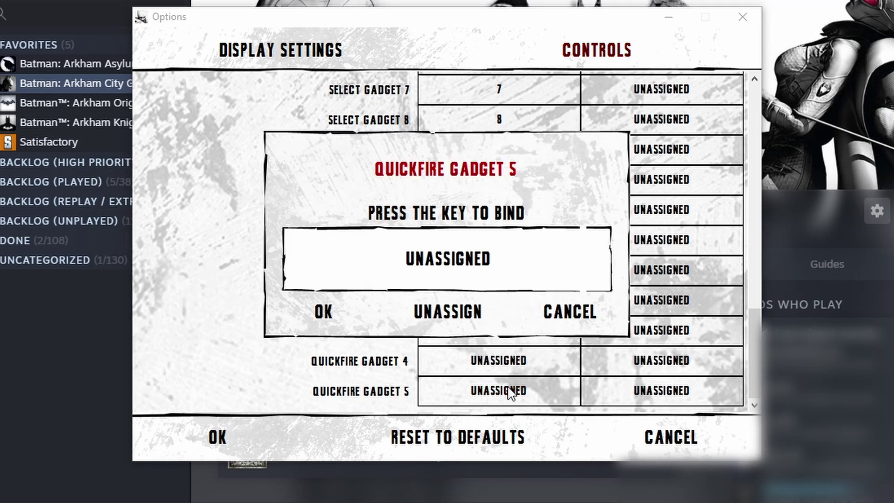
key(g)
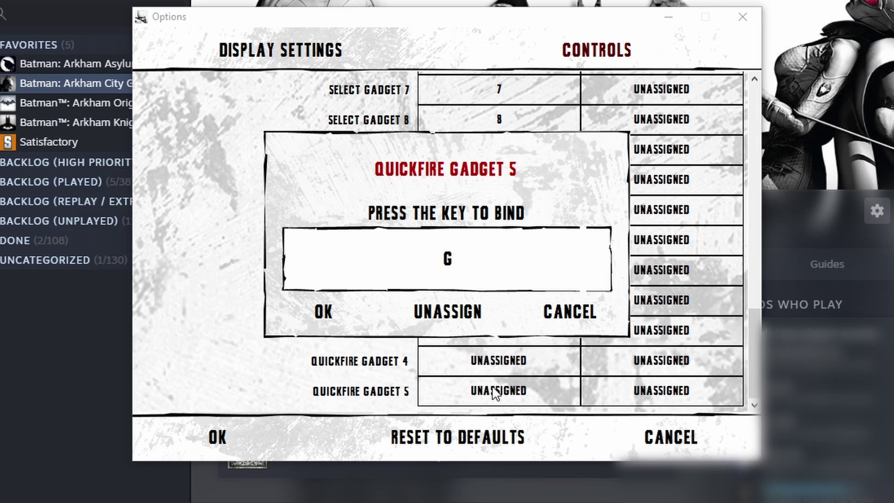
click(323, 311)
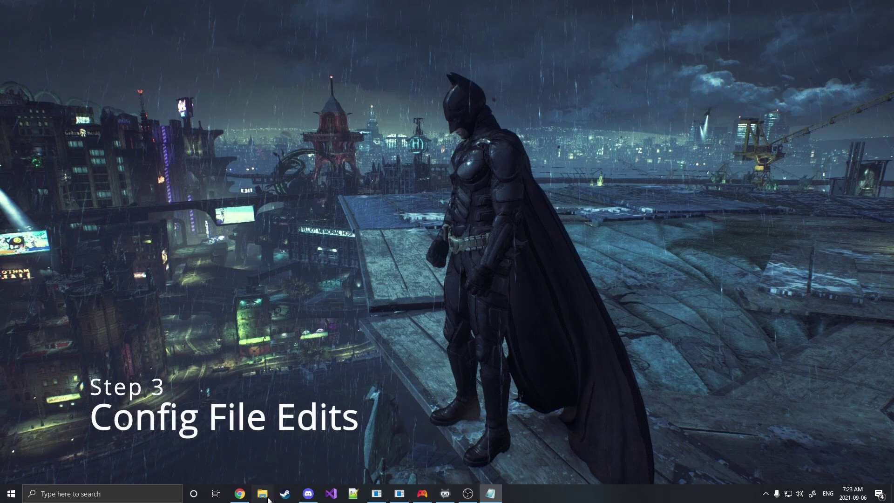
Step: Browse File Explorer to Documents\WB Games\Batman Arkham City GOTY
click(263, 494)
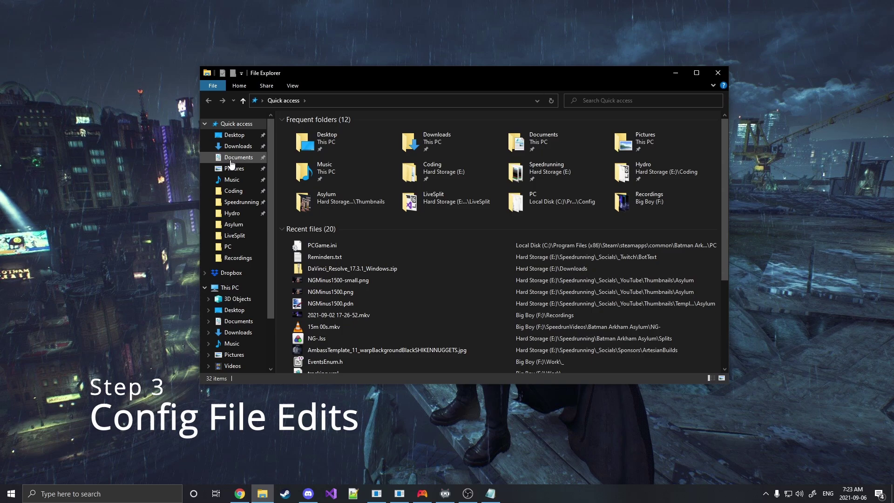
click(237, 157)
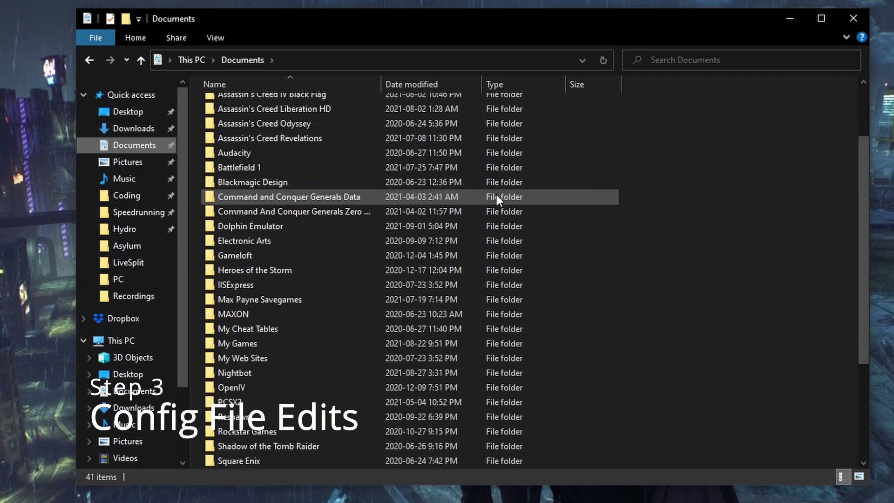
scroll(496, 195, down, 3)
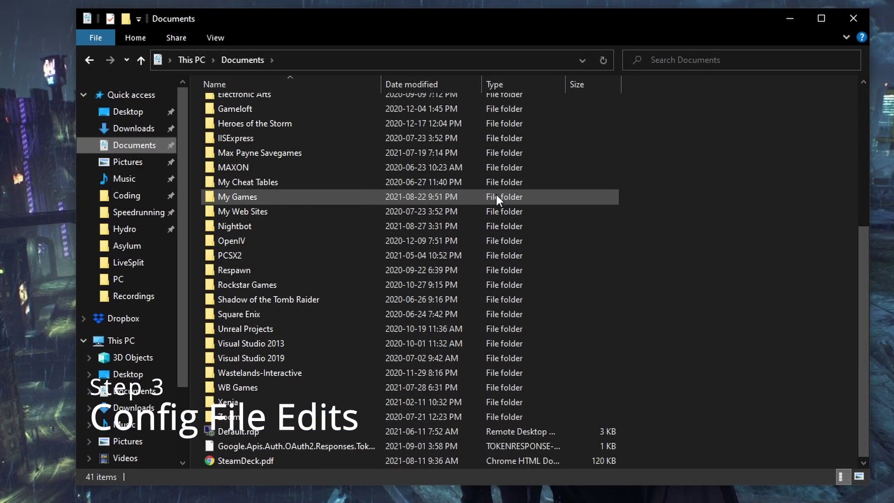
double_click(278, 384)
click(328, 121)
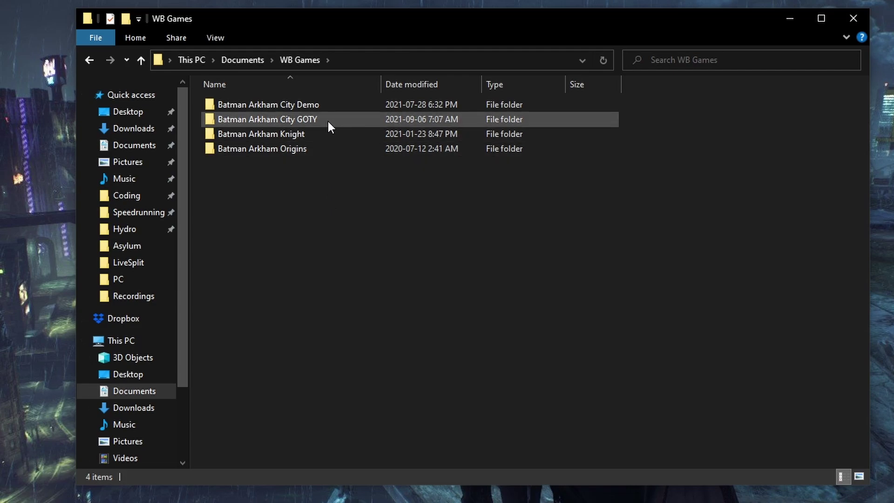
double_click(328, 120)
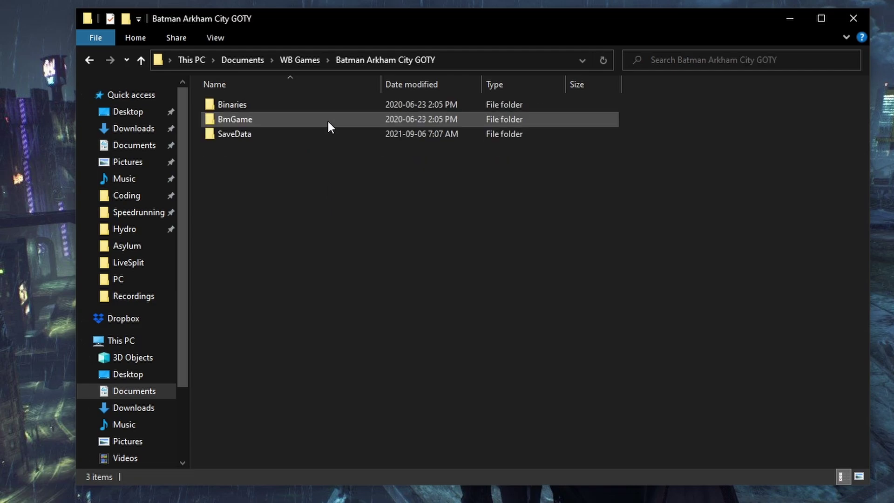
Step: Open UserEngine.ini from BmGame\Config with Edit with Notepad++
double_click(263, 119)
double_click(280, 106)
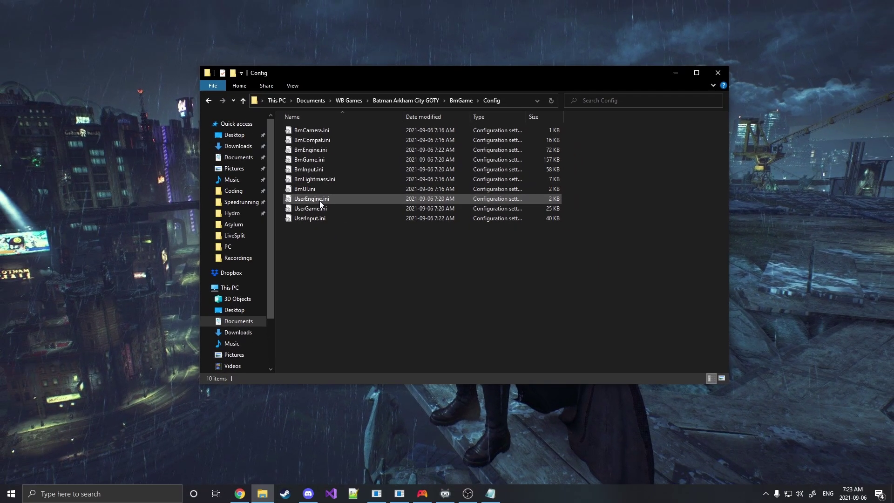
click(320, 200)
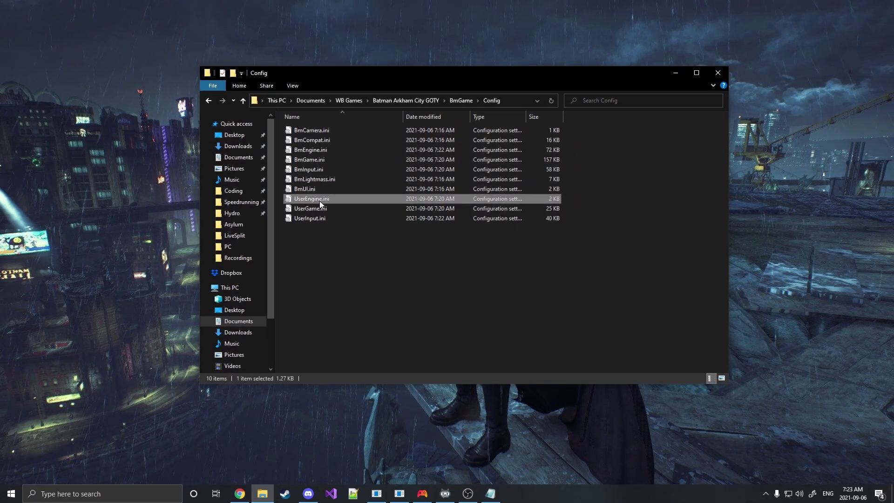
right_click(319, 201)
click(386, 260)
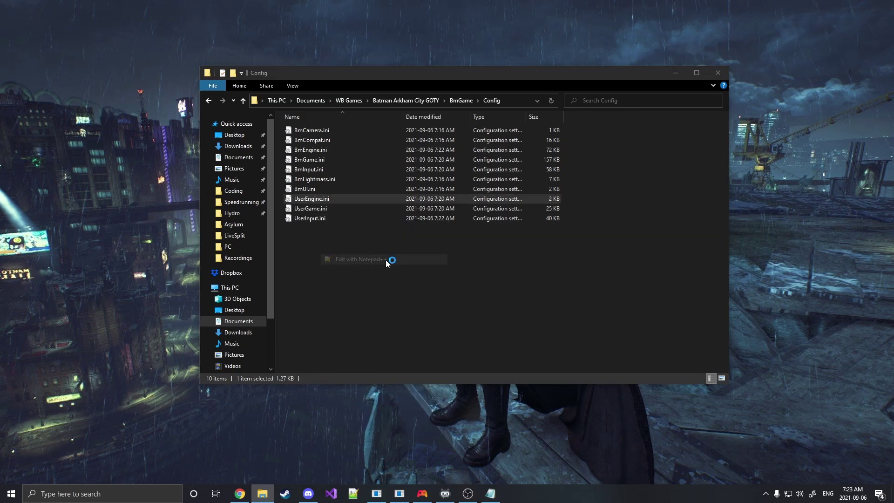
scroll(396, 170, down, 2)
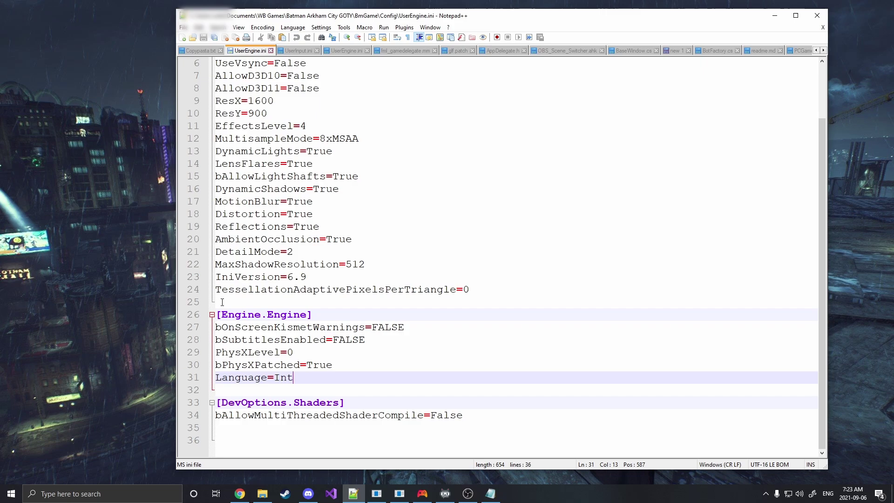
Step: Change Language= under [Engine.Engine] from Int to Esn, after briefly trying Fra
drag(216, 314, 313, 314)
click(275, 378)
drag(274, 377, 293, 377)
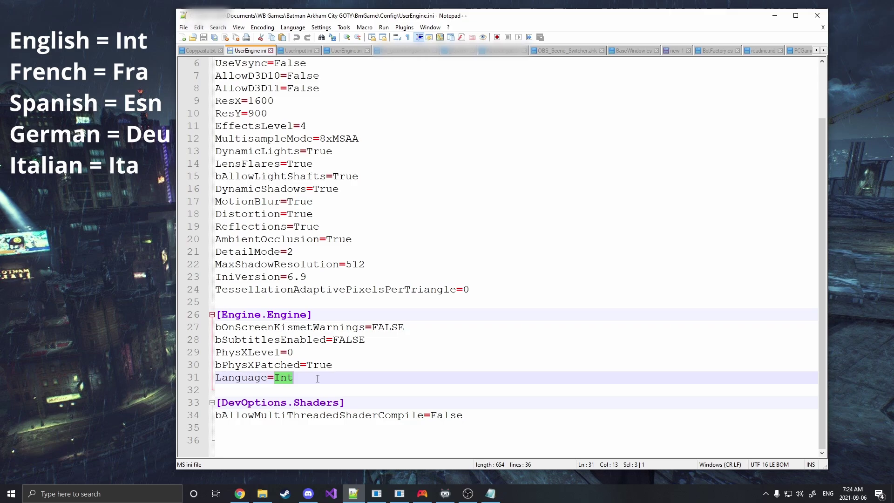
text(Esn)
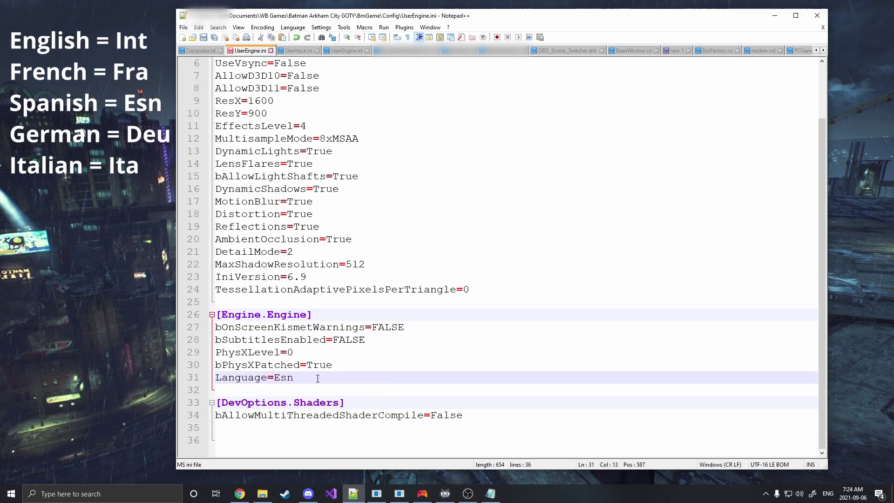
key(BackSpace)
key(BackSpace)
key(BackSpace)
text(Fra)
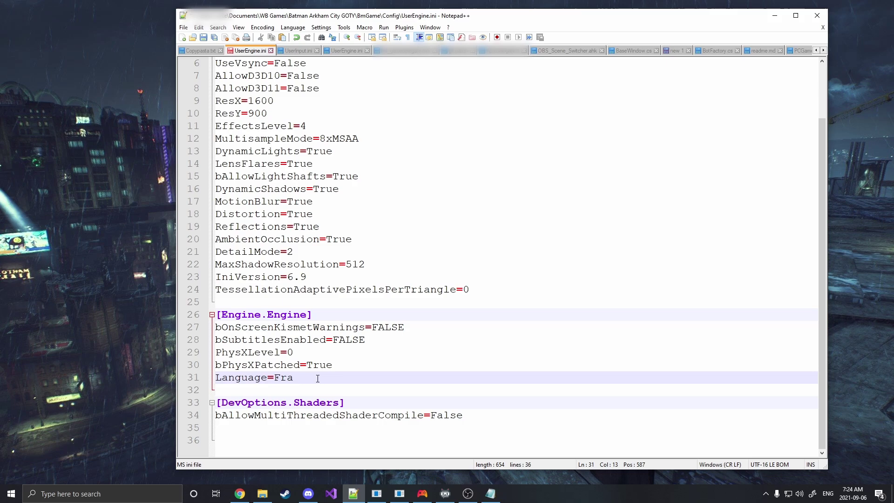
key(BackSpace)
key(BackSpace)
key(BackSpace)
text(Esn)
Step: Add bPauseOnLossOfFocus=FALSE below Language=Esn, then save UserEngine.ini and close Notepad++
key(Return)
text(bP)
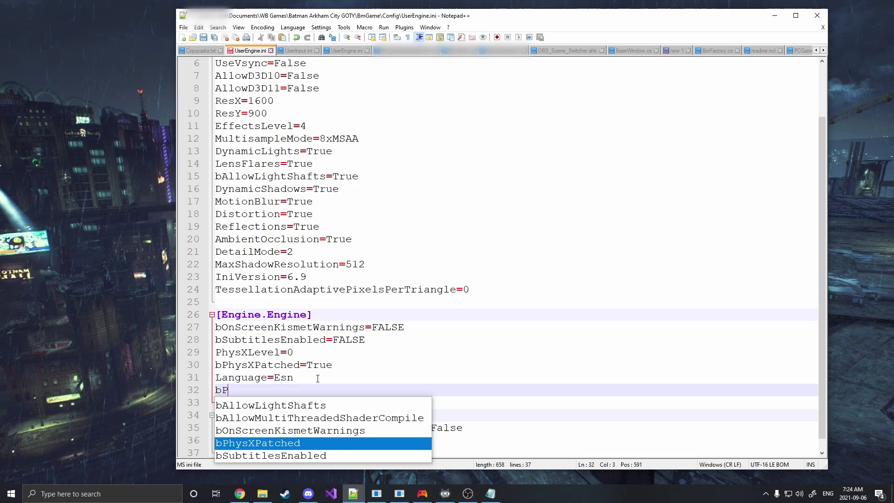
text(auseOn)
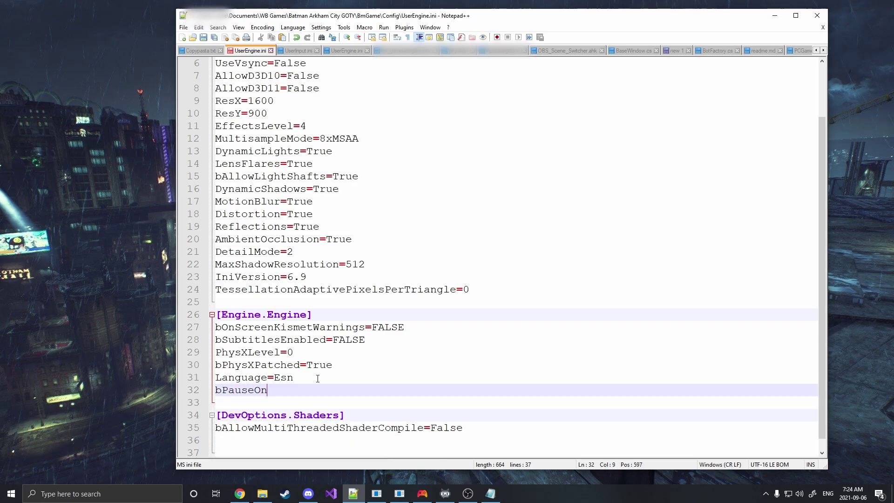
text(LossOfFocus=)
text(FALSE)
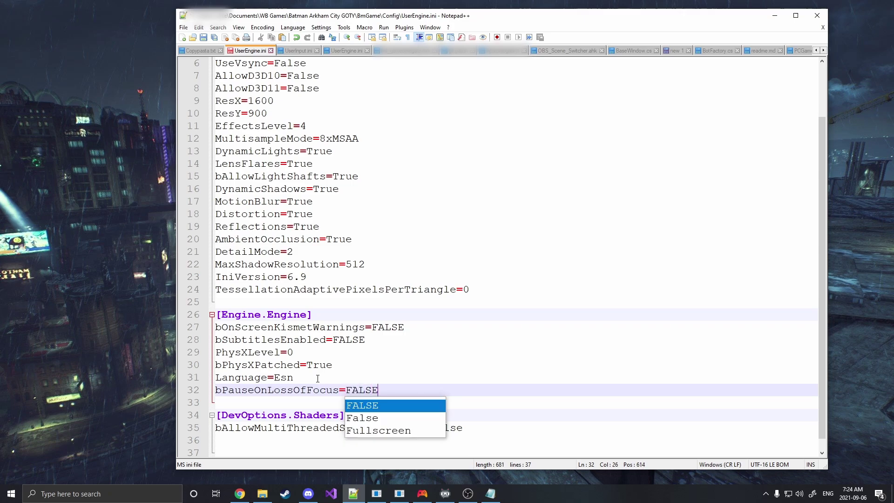
double_click(318, 378)
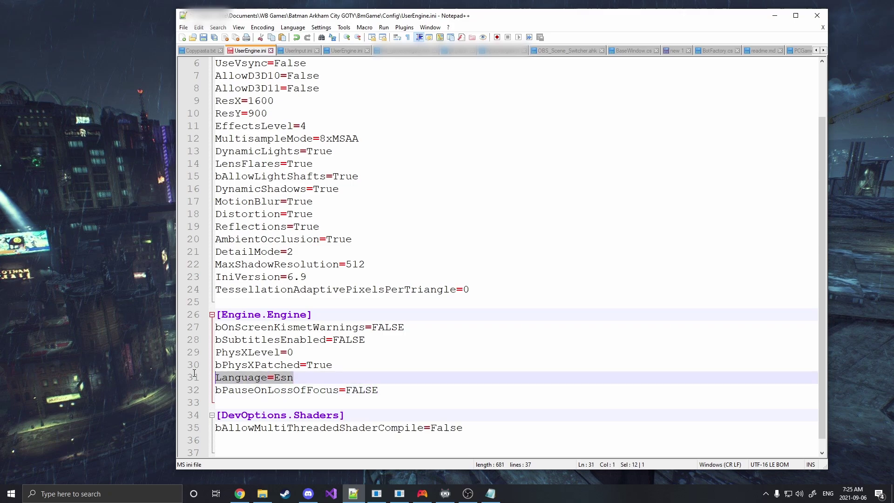
click(398, 388)
click(51, 62)
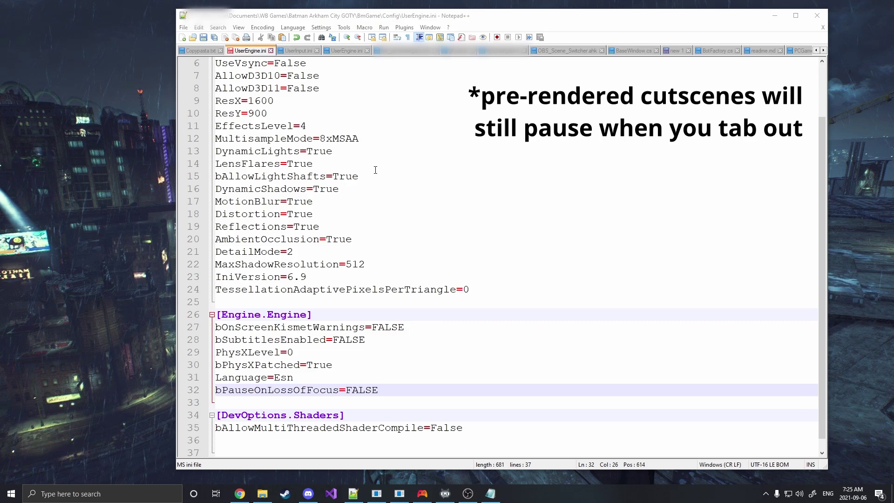
scroll(375, 170, down, 1)
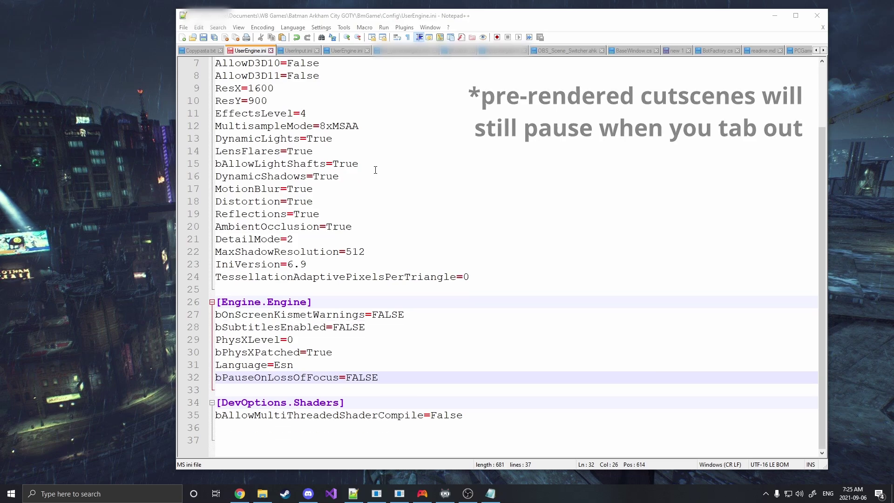
click(376, 170)
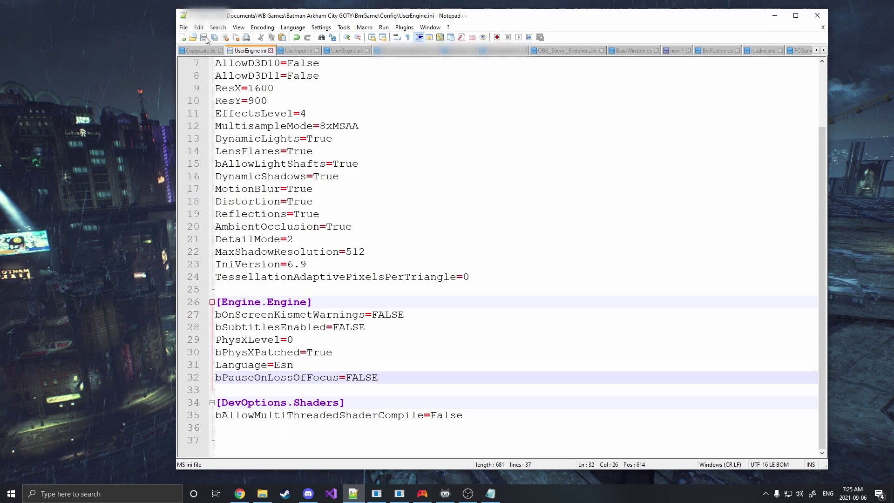
click(816, 16)
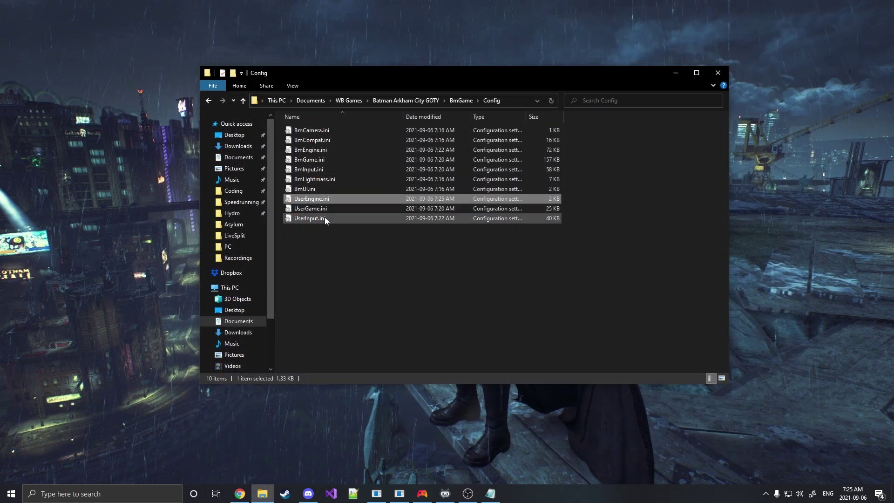
Step: Open UserInput.ini in Notepad++ and paste the MouseScrollDown binding onto line 90
right_click(313, 218)
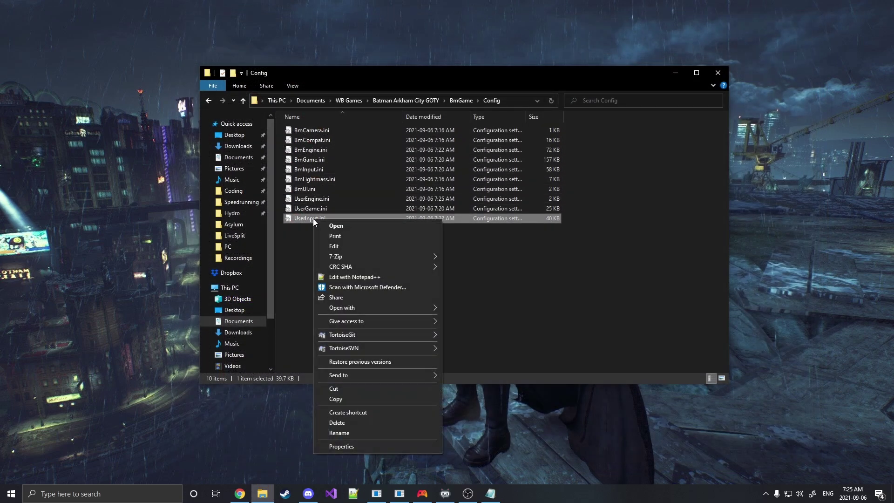
click(374, 279)
scroll(378, 261, up, 10)
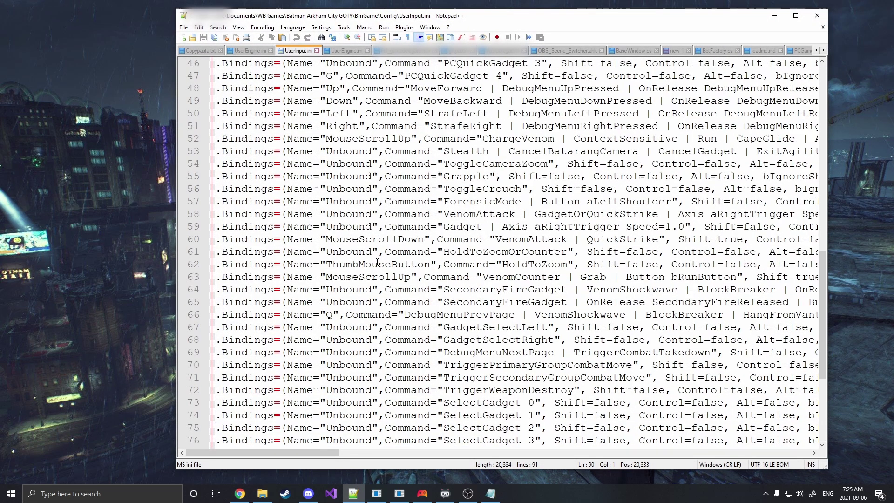
scroll(377, 260, down, 10)
scroll(378, 260, down, 5)
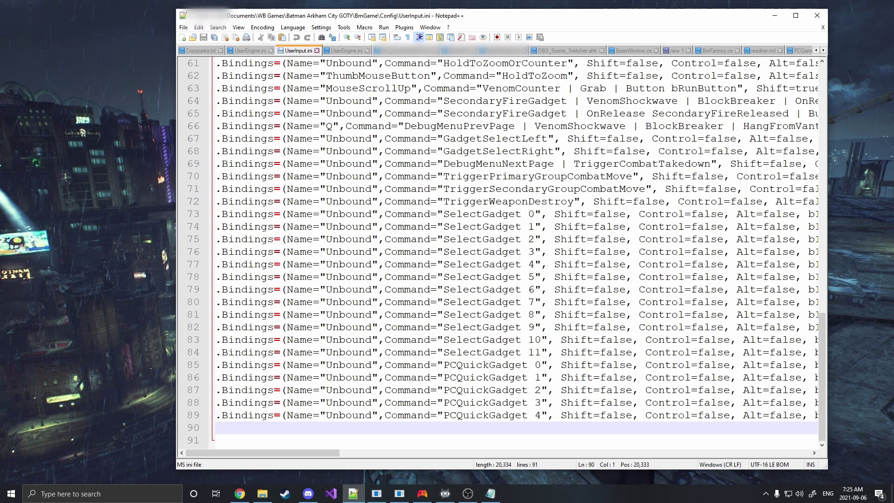
key(alt+Tab)
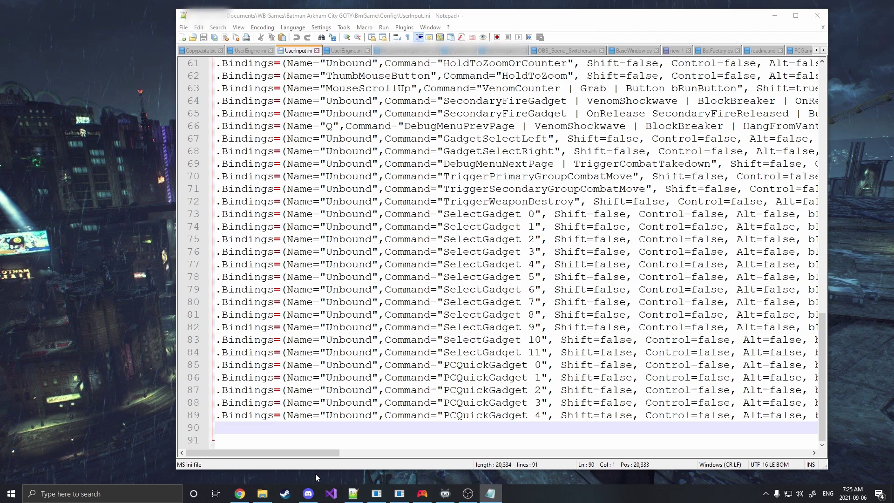
key(alt+Tab)
key(ctrl+v)
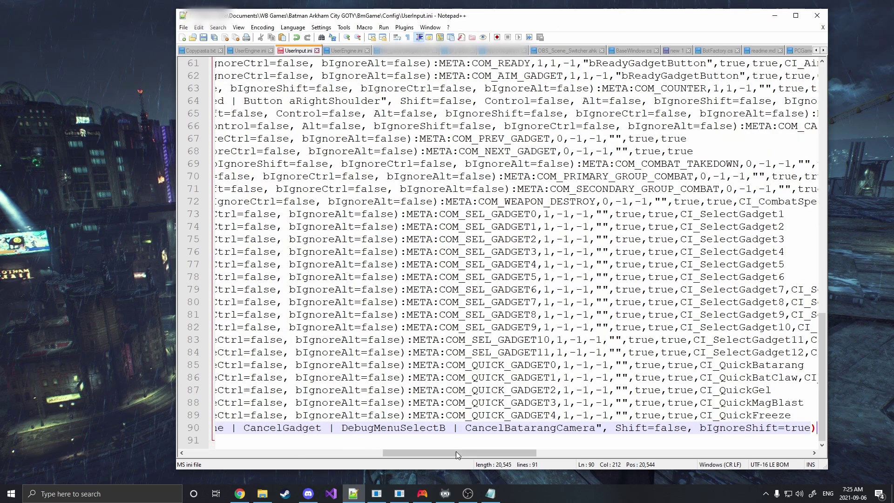
mouse_move(466, 452)
mouse_down()
mouse_move(252, 451)
mouse_move(338, 429)
mouse_move(437, 429)
mouse_up()
drag(322, 454, 751, 438)
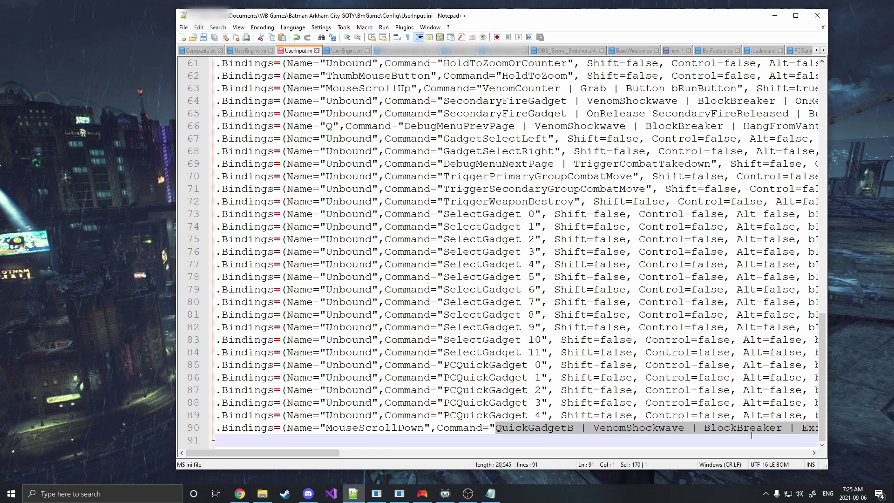
click(712, 428)
click(498, 428)
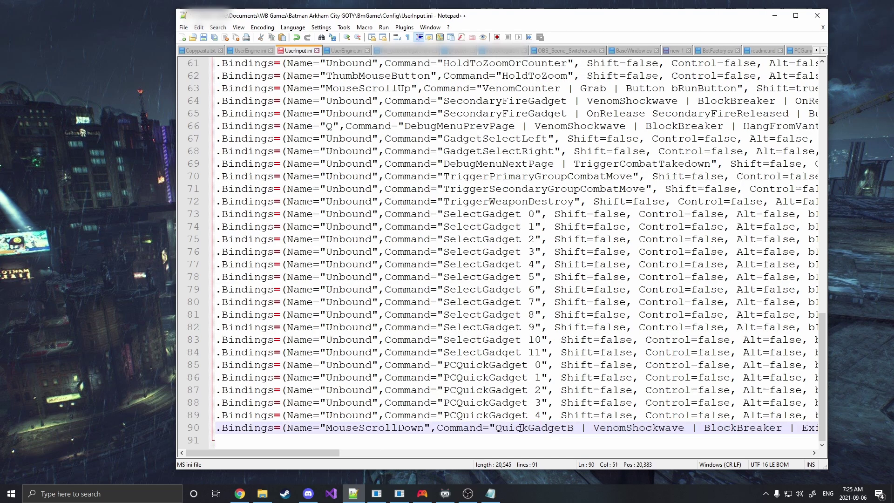
double_click(376, 427)
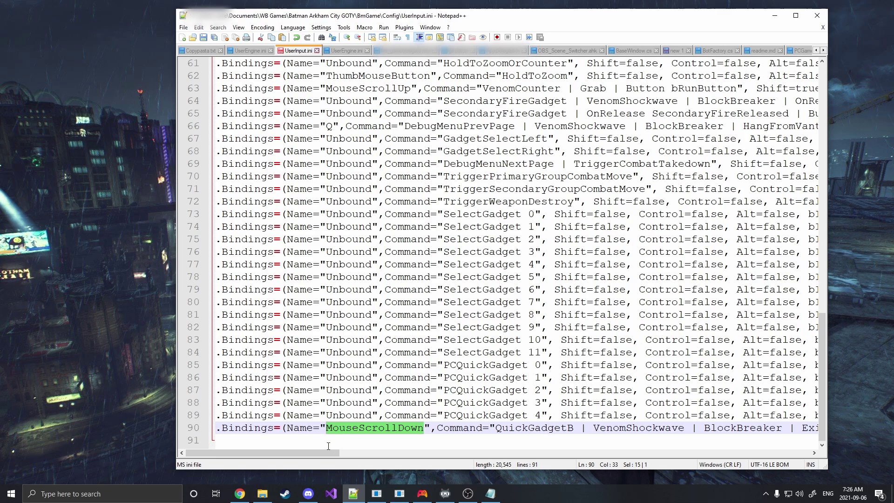
drag(311, 456, 562, 456)
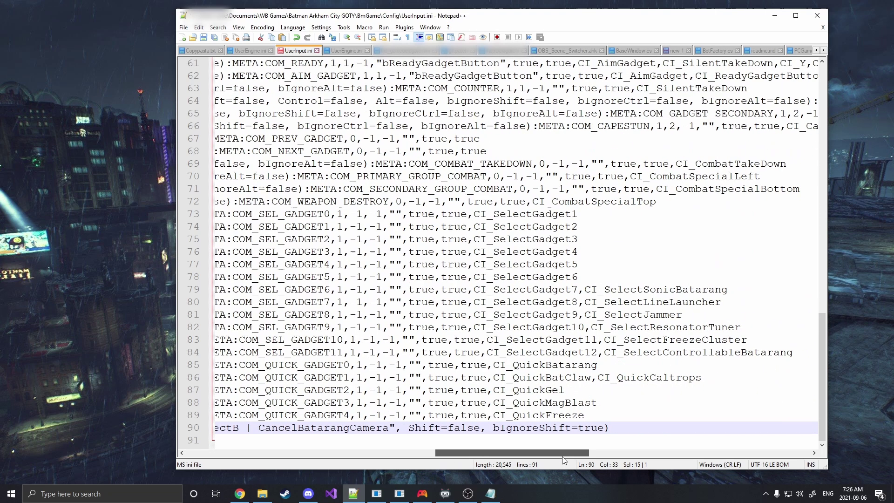
Step: Paste the custom binding onto line 91, set its key to C, and save UserInput.ini
click(677, 436)
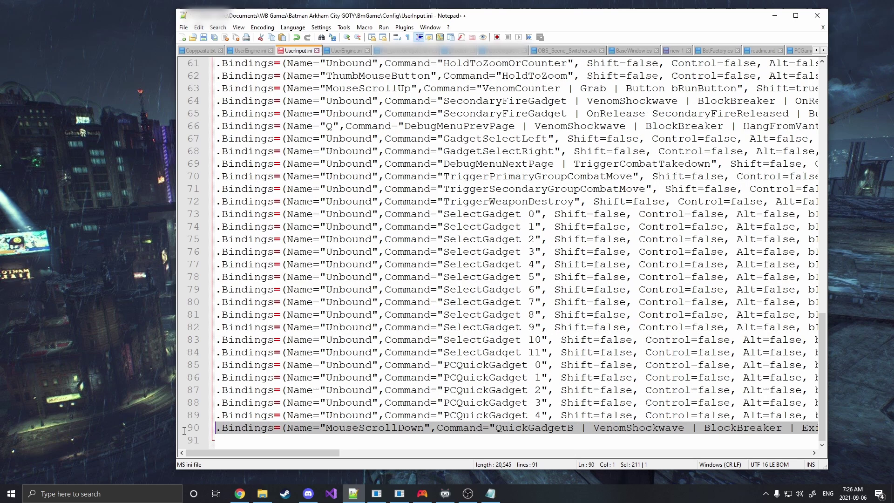
click(256, 441)
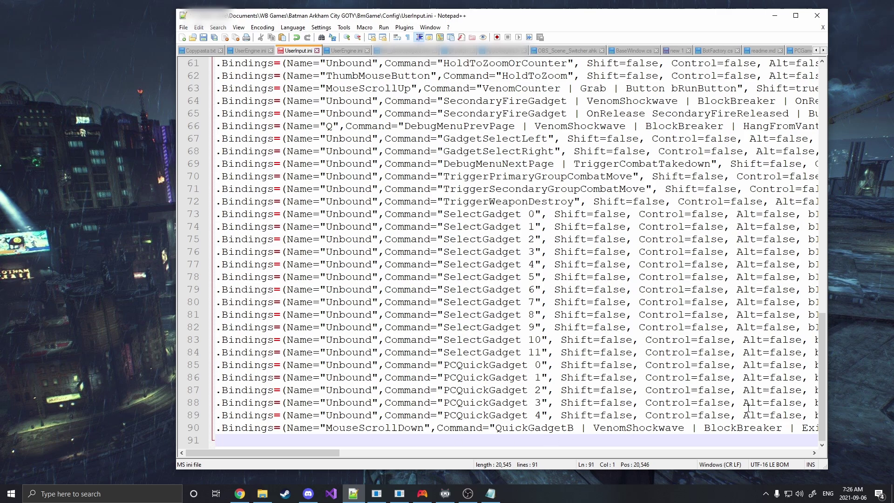
key(alt+Tab)
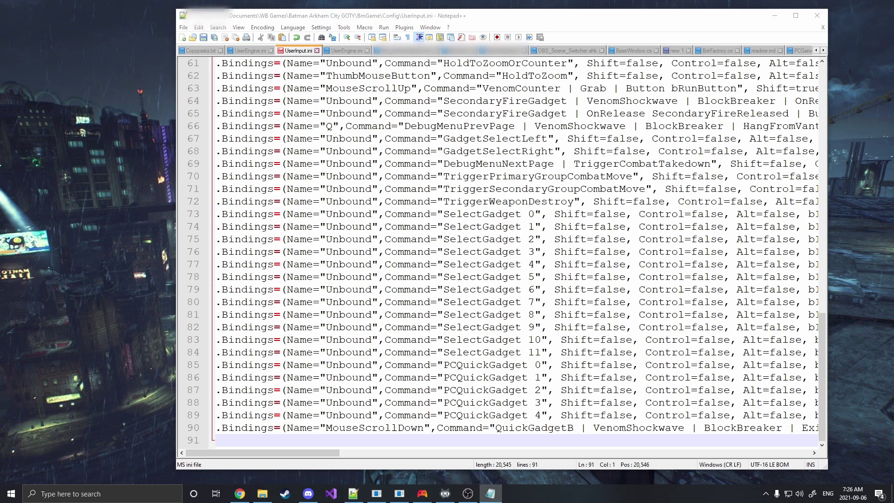
click(277, 443)
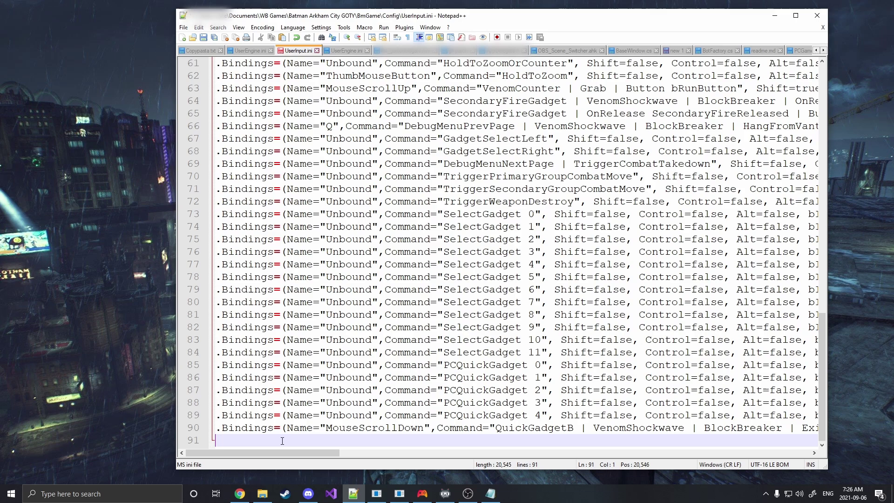
text(.Bindings=(Name="C",Command="QuickGadgetY | VenomCounter | Grab | ActivateNoise  | AttackFearFinish | DebugMenuSelectY | SpecialMoveCheat | CancelBatarangCamera"))
drag(431, 455, 266, 458)
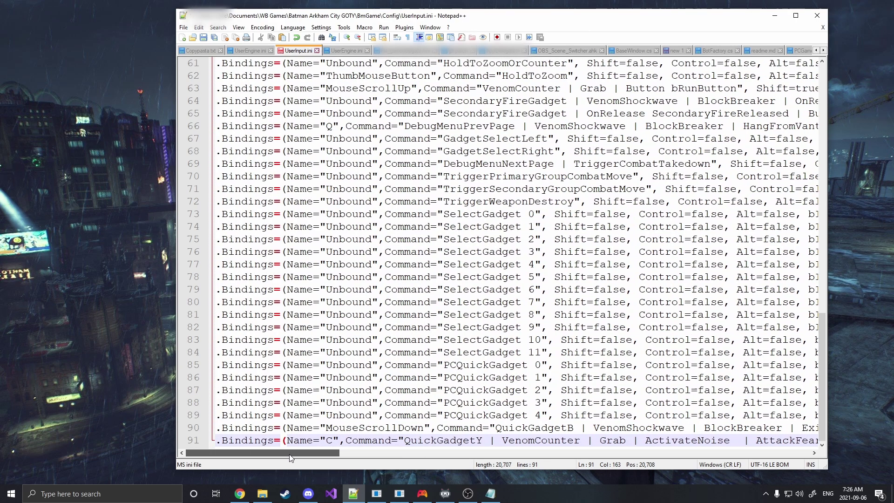
click(329, 441)
double_click(331, 440)
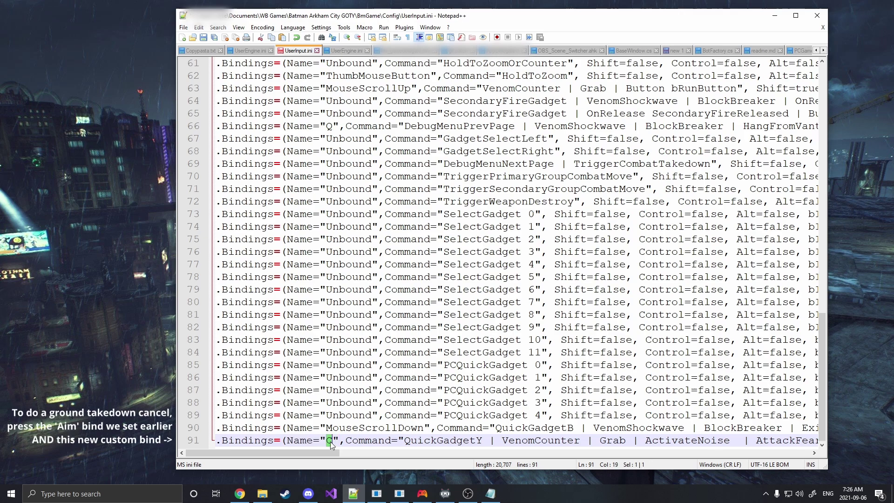
text(V)
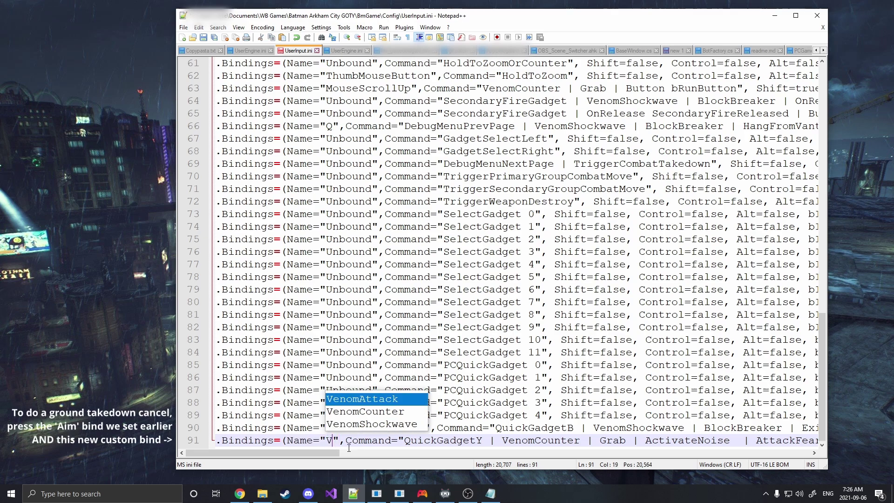
key(BackSpace)
text(B)
key(BackSpace)
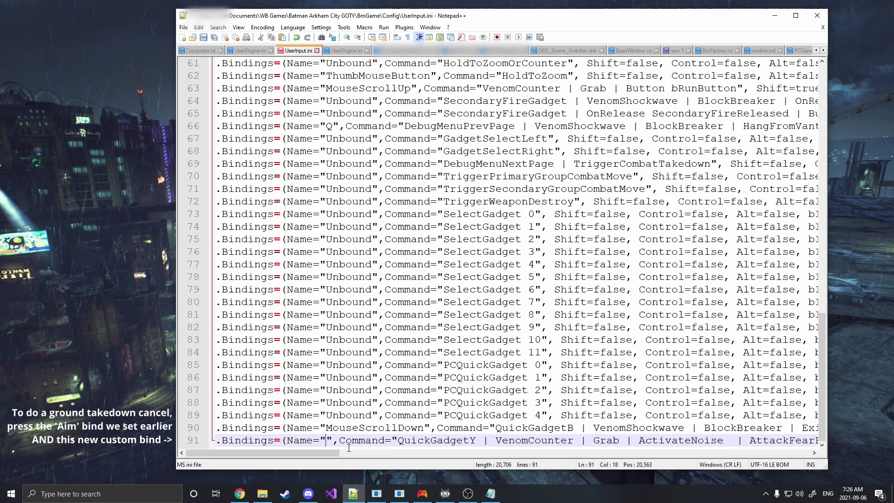
text(C)
key(End)
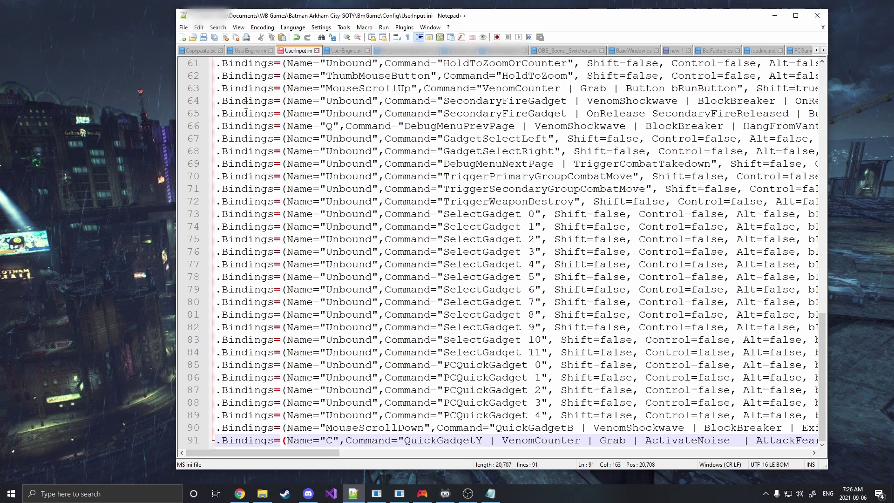
key(ctrl+s)
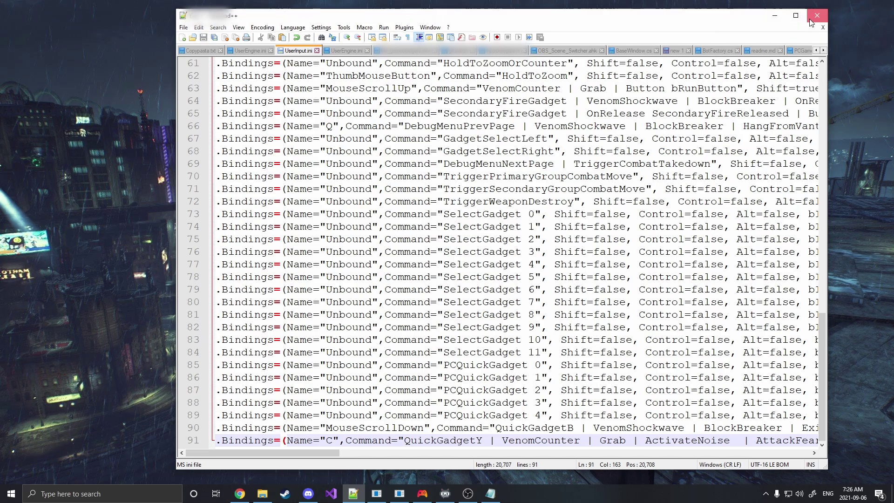
Step: Search speedrun.com for Arkham City, go to its Resources, and open Practice Saves in a background tab
click(775, 15)
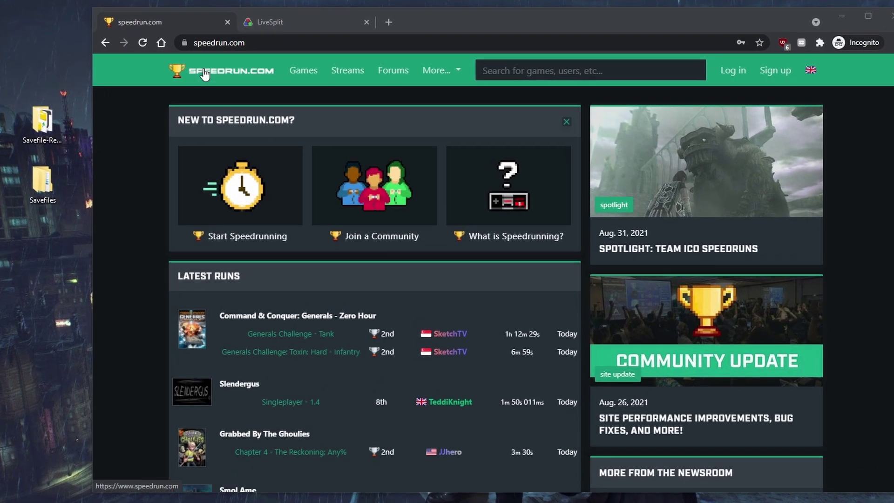
click(582, 73)
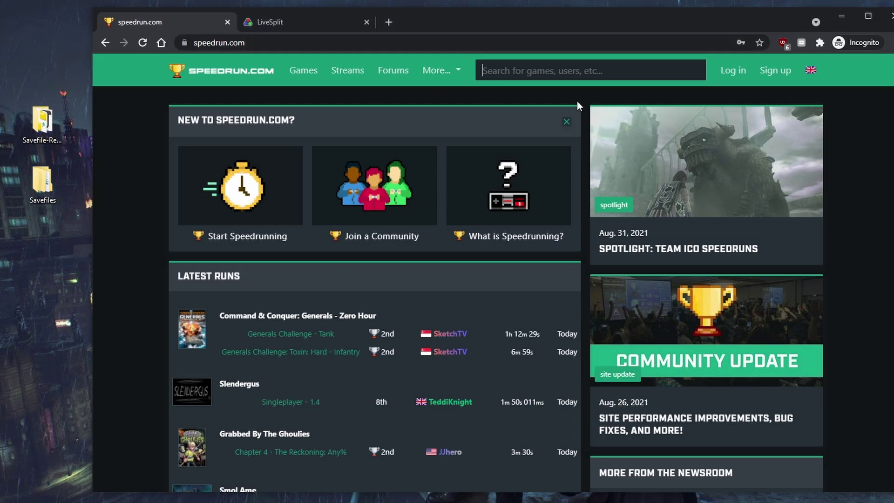
text(arkham city)
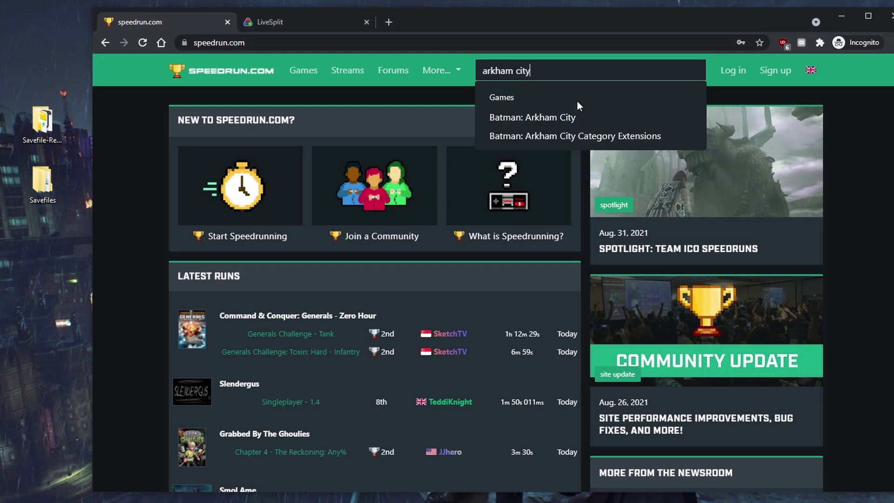
click(534, 118)
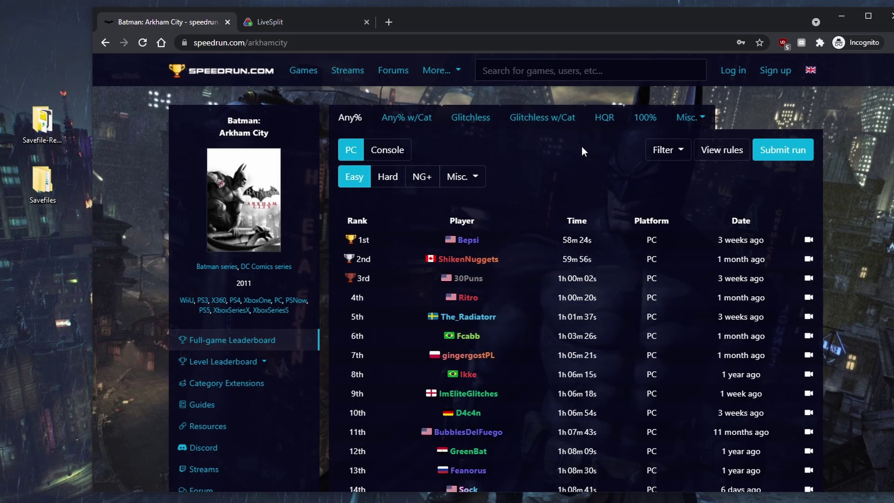
scroll(271, 344, down, 1)
scroll(419, 328, up, 1)
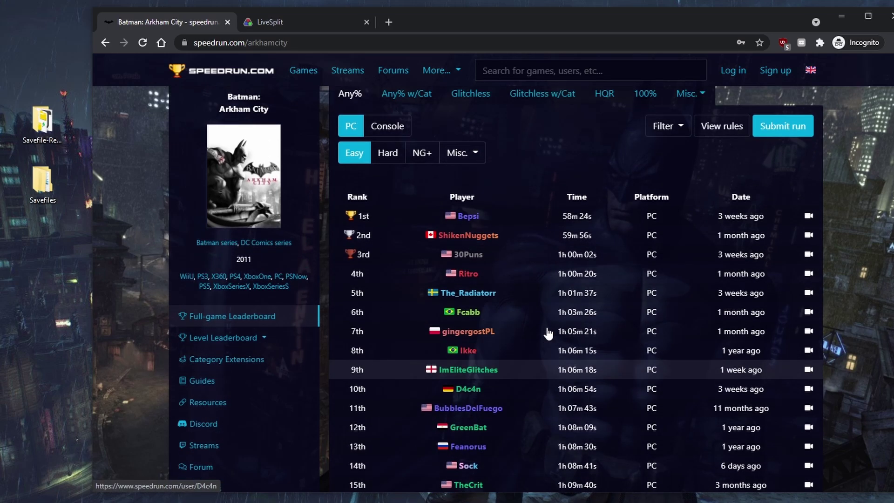
scroll(546, 335, down, 1)
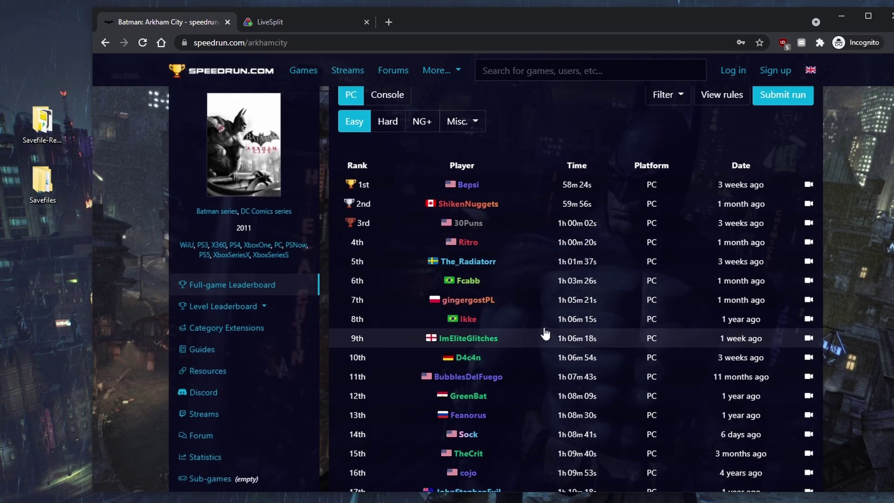
scroll(546, 334, up, 1)
scroll(546, 334, down, 1)
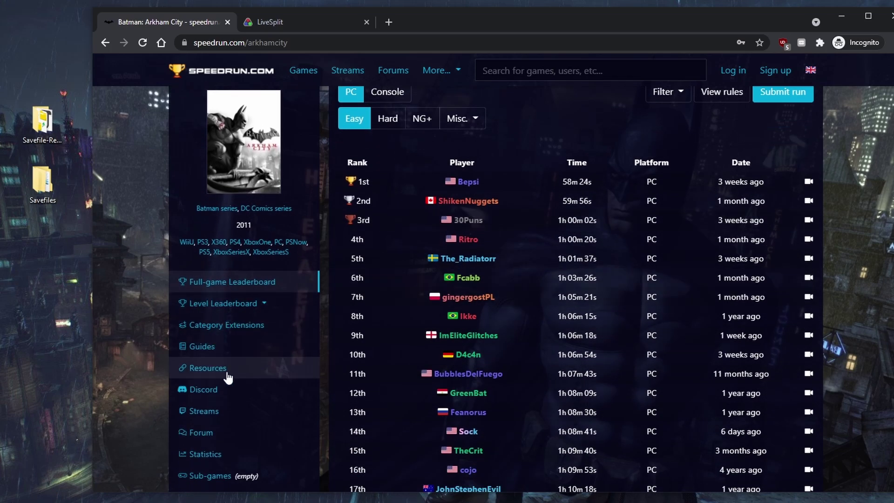
click(209, 368)
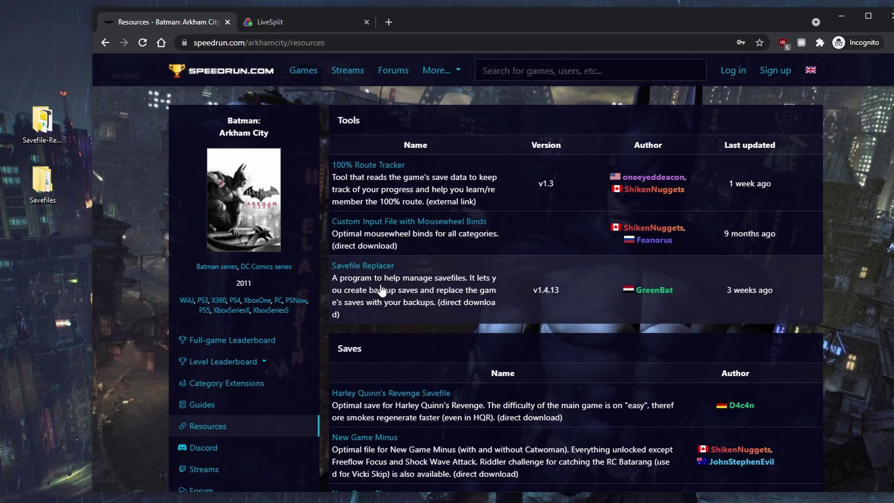
scroll(538, 306, down, 3)
scroll(538, 305, down, 2)
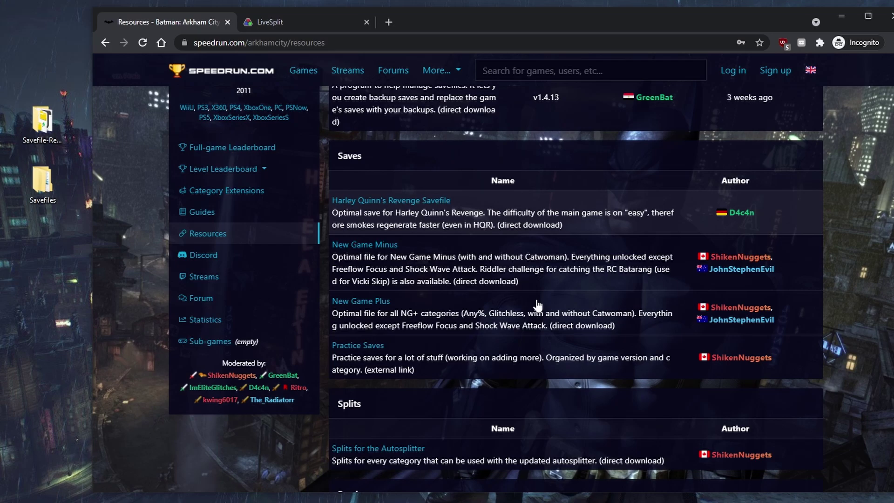
scroll(538, 305, down, 1)
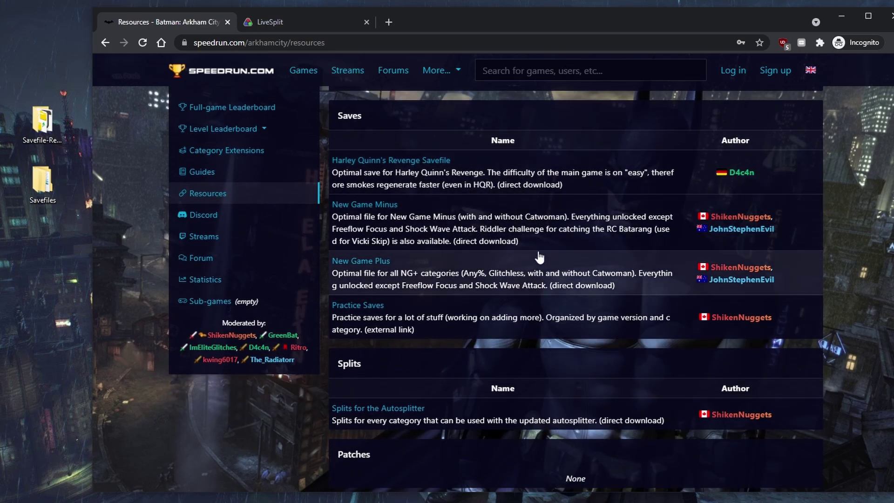
middle_click(358, 304)
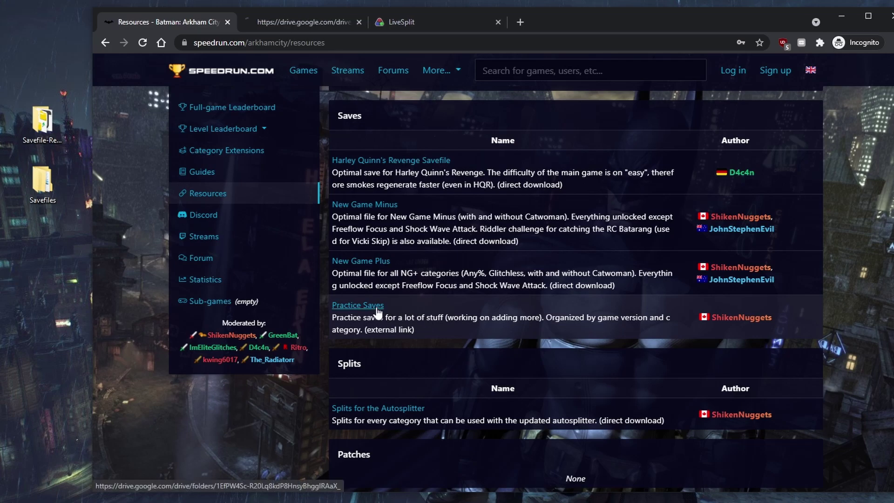
Step: Browse the _Steam / GOG and Epic practice save folders inside the City Drive folder
click(312, 25)
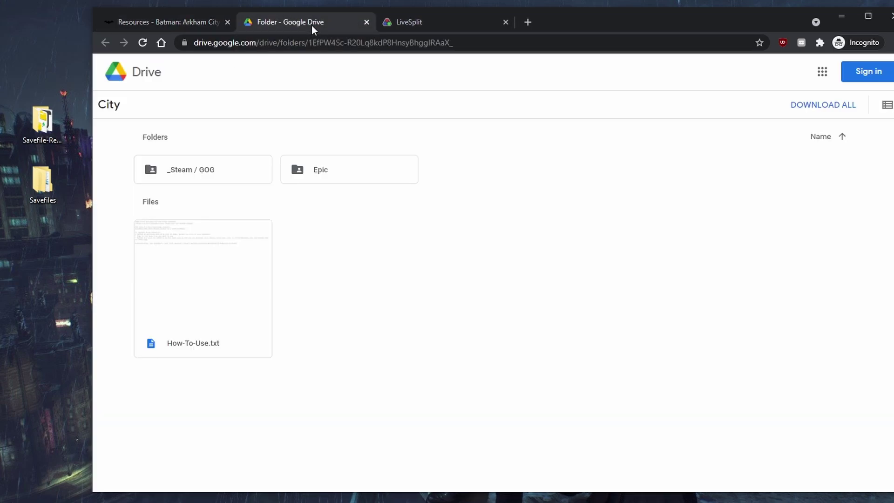
double_click(202, 170)
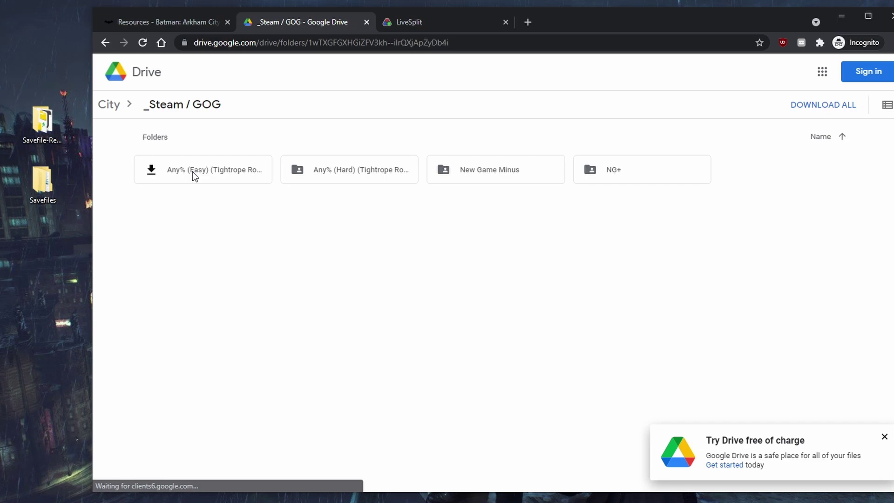
click(109, 104)
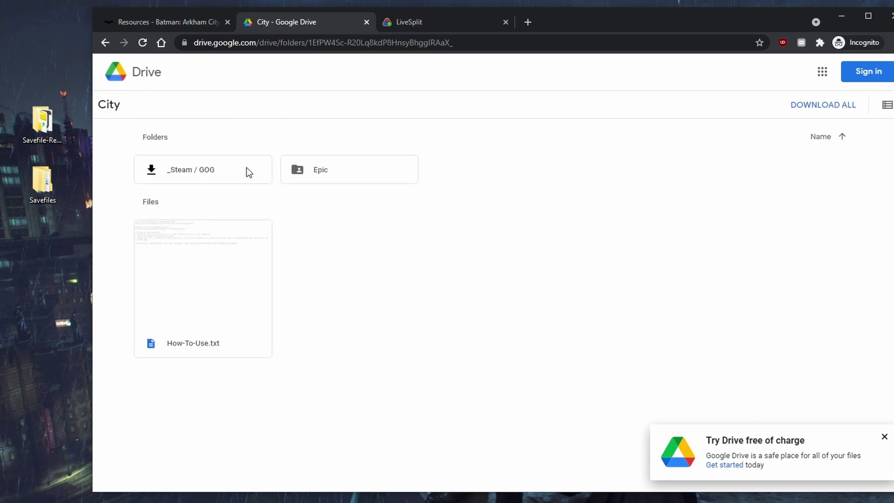
double_click(349, 168)
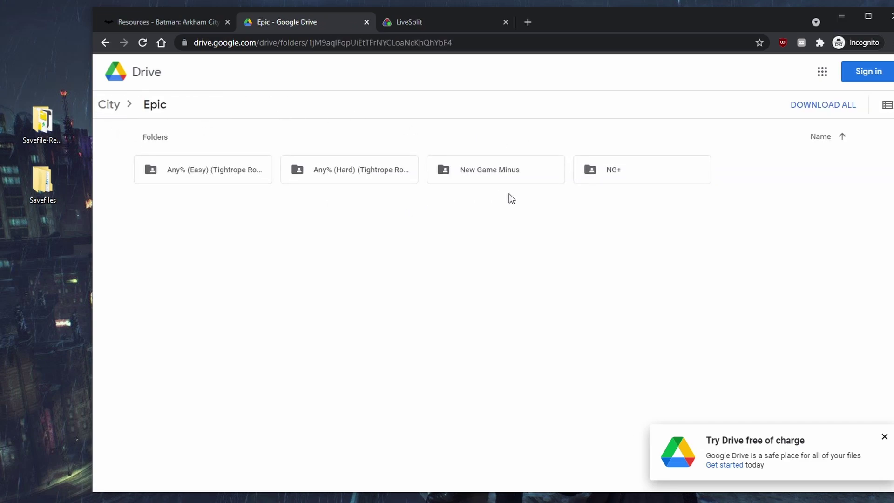
click(108, 104)
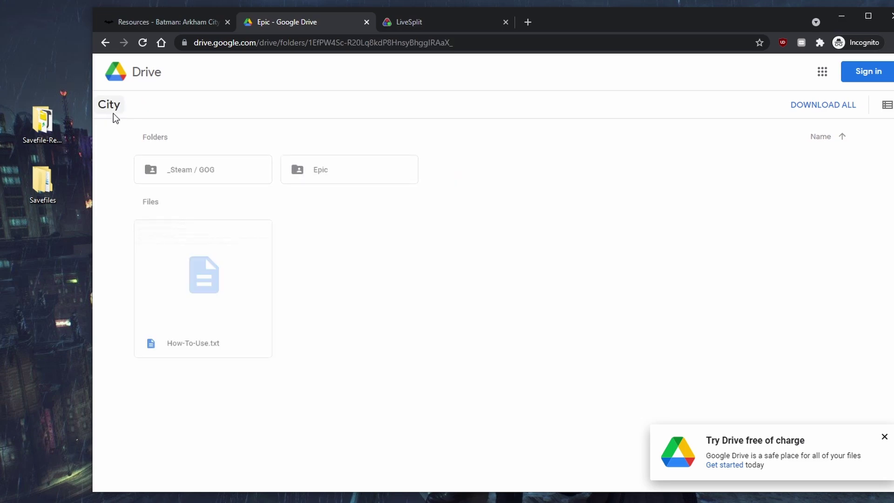
Step: Check the desktop Savefiles folder, then close the Google Drive tab
double_click(40, 189)
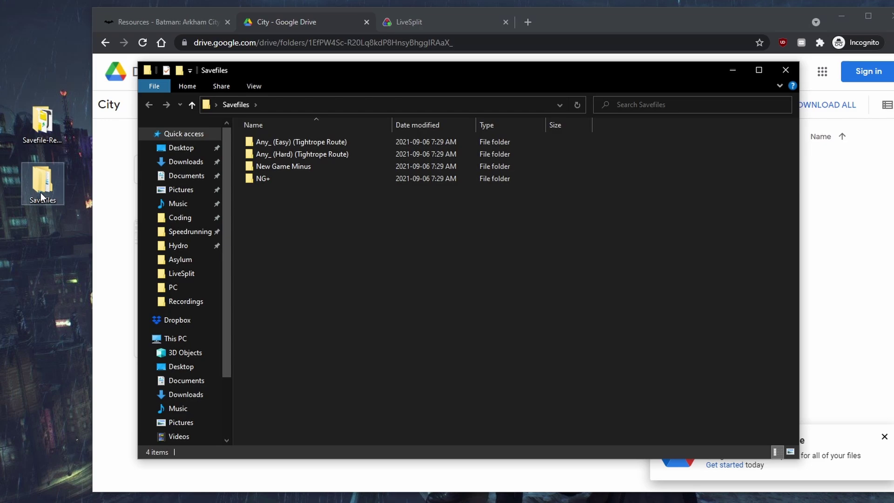
click(788, 70)
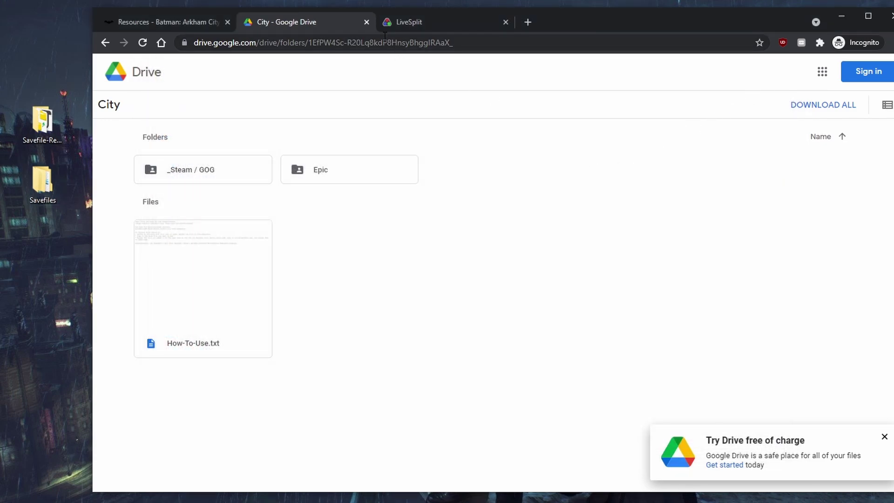
click(366, 22)
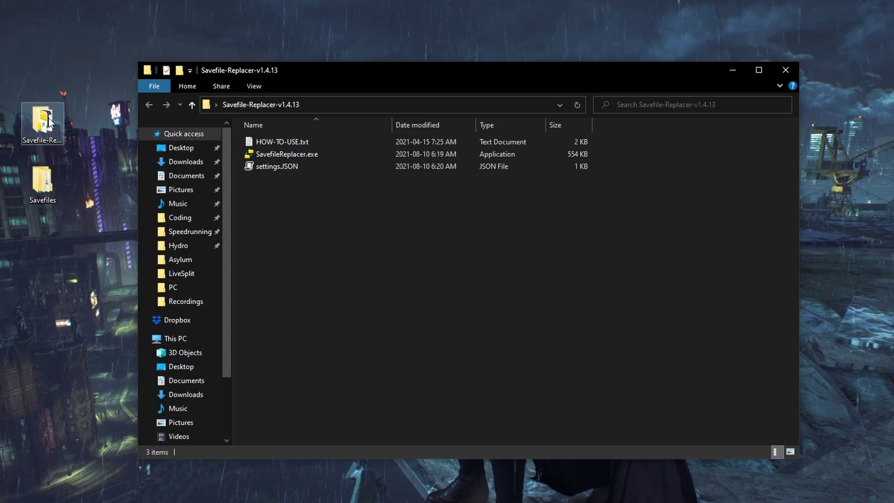
Step: Run SavefileReplacer.exe from the Savefile-Replacer-v1.4.13 folder and move its window up and right
click(324, 159)
click(294, 154)
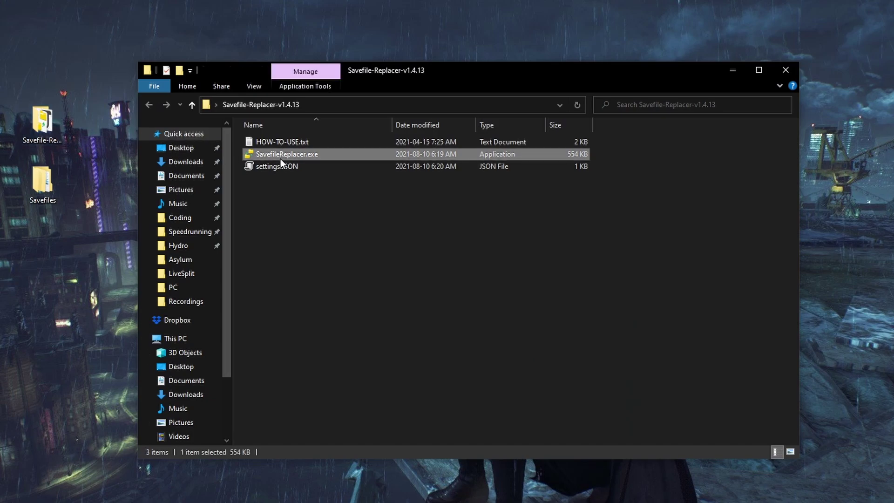
double_click(344, 158)
drag(241, 111, 435, 72)
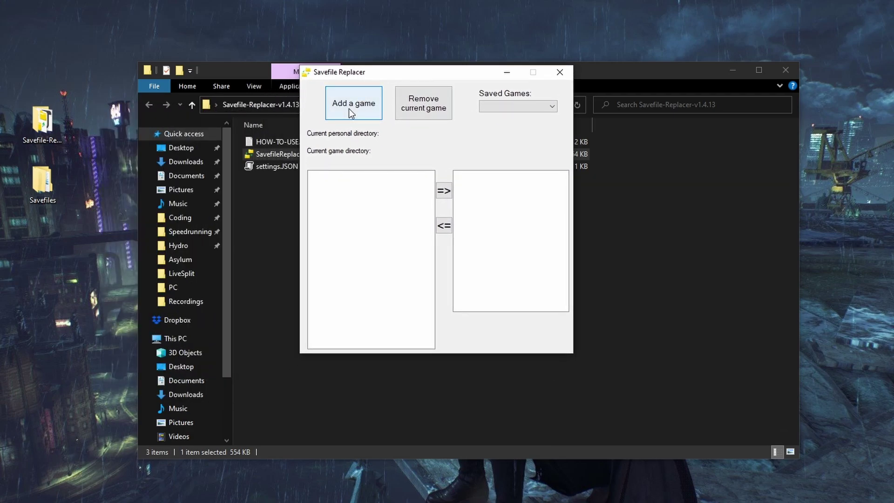
Step: Start adding a game with Desktop\Savefiles as the personal save folder
click(354, 103)
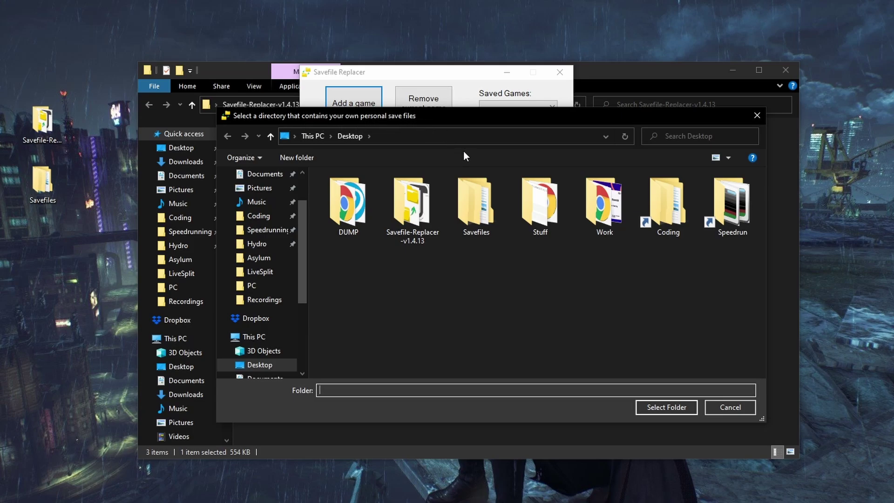
double_click(478, 231)
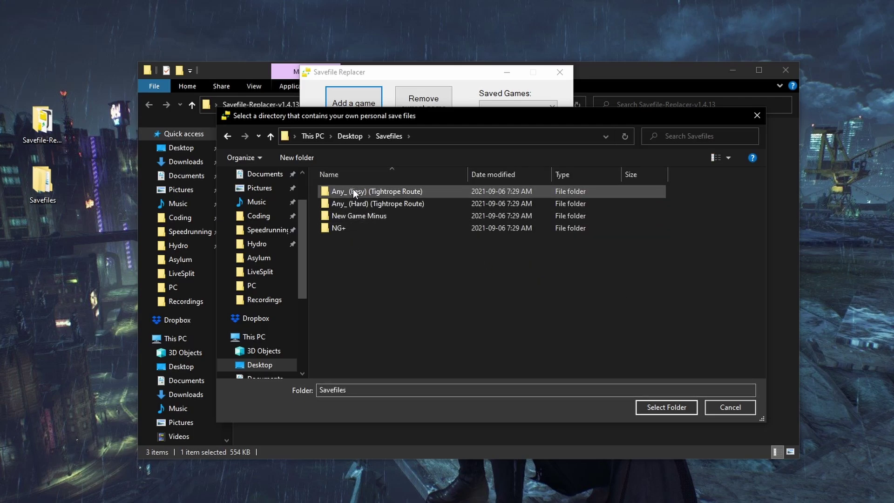
click(671, 407)
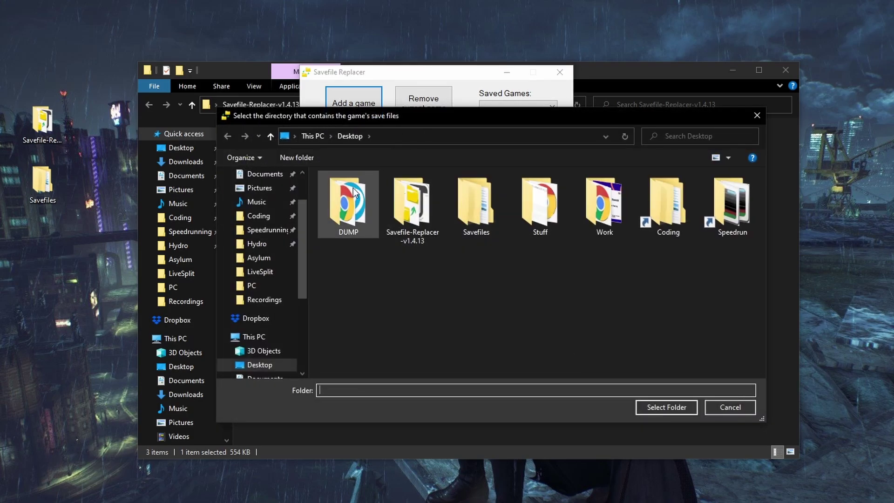
scroll(283, 242, down, 3)
Step: Browse the game-save folder picker to C:\Program Files (x86)\Steam
click(223, 294)
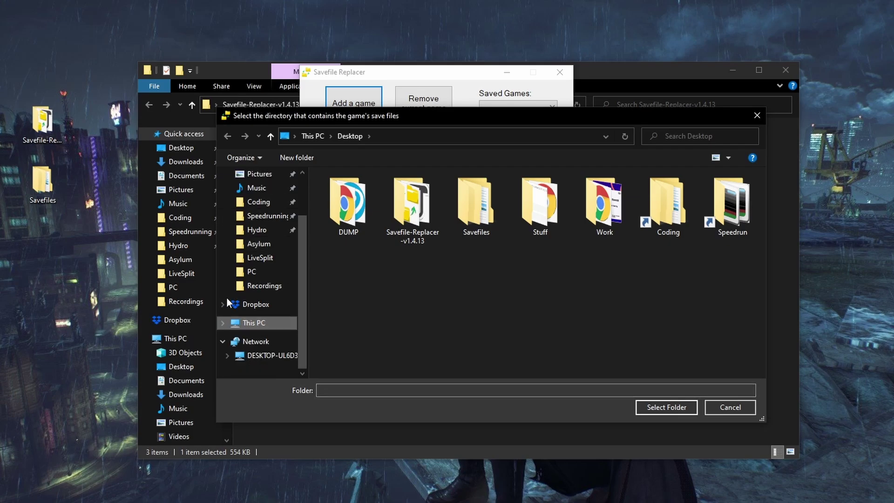
click(253, 294)
double_click(383, 323)
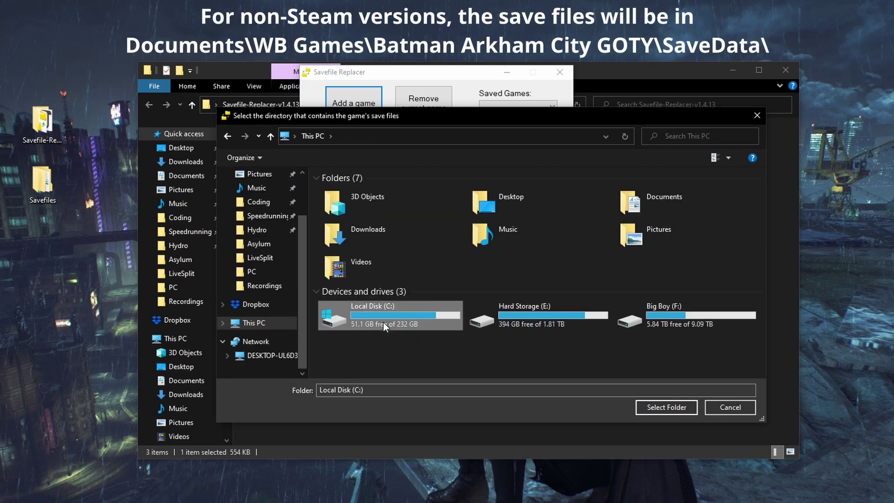
double_click(376, 265)
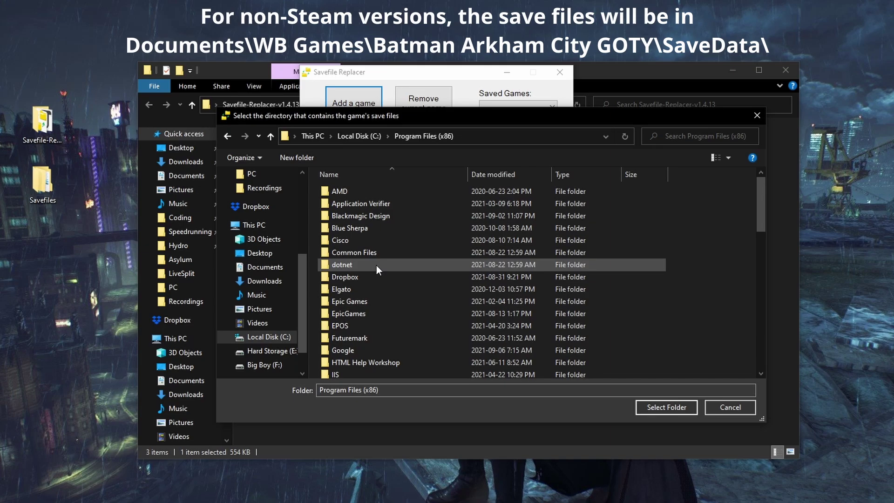
scroll(376, 264, down, 3)
scroll(377, 265, down, 3)
scroll(377, 265, down, 3)
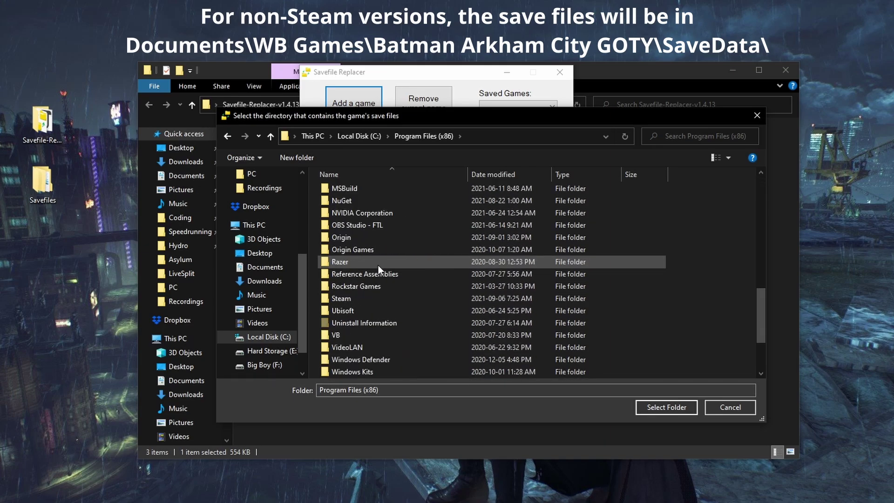
scroll(378, 264, down, 2)
click(358, 272)
double_click(360, 266)
scroll(360, 267, down, 3)
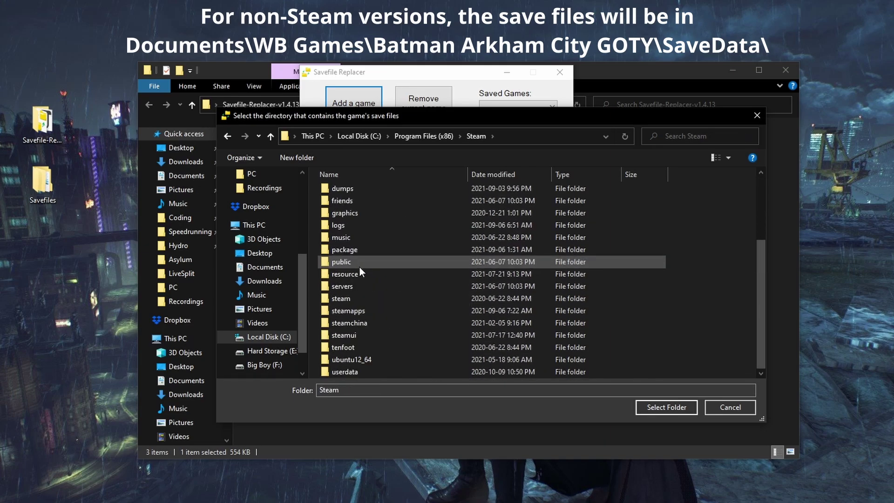
Step: Choose userdata\<id>\200260\remote as the game save folder and fix the game name typo
click(368, 371)
double_click(368, 370)
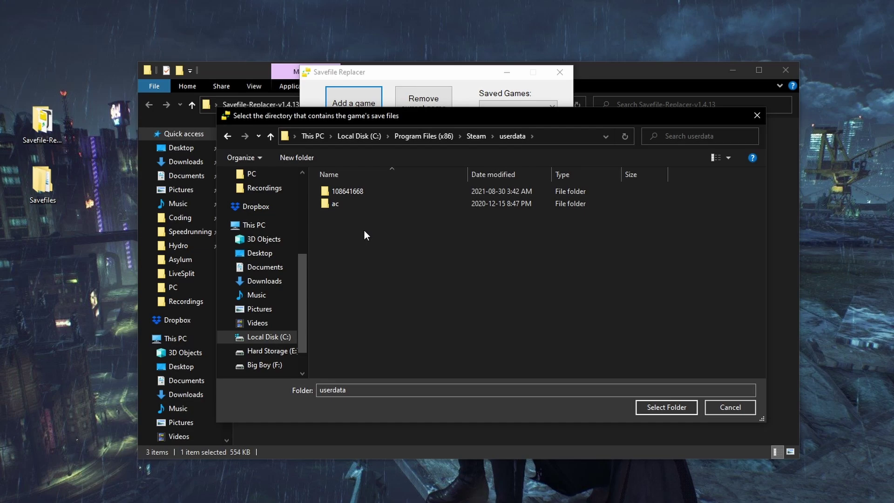
double_click(370, 192)
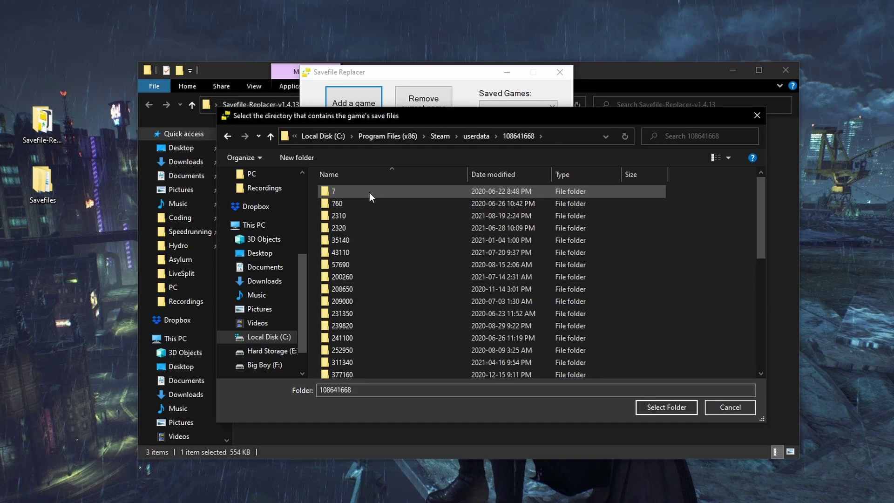
click(362, 277)
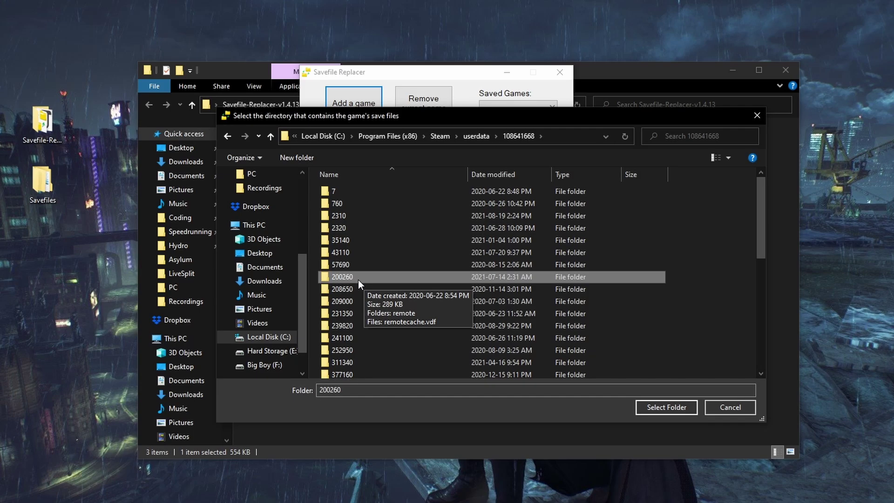
double_click(359, 280)
double_click(370, 194)
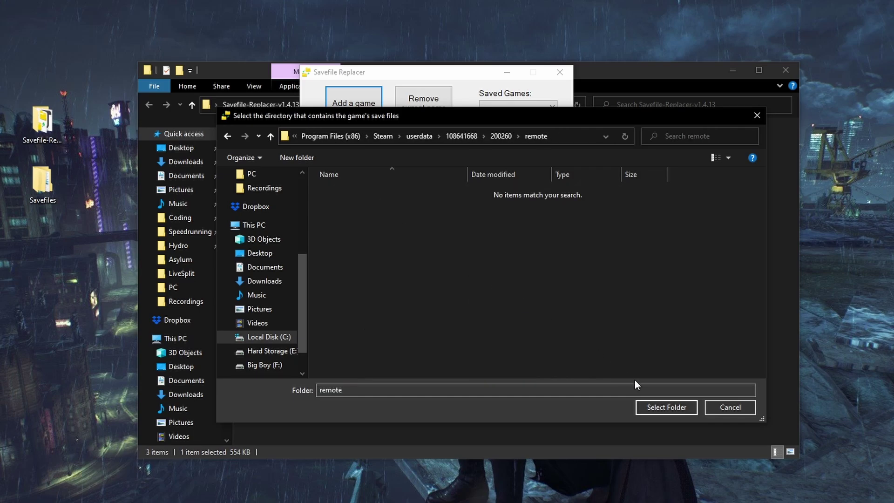
click(670, 409)
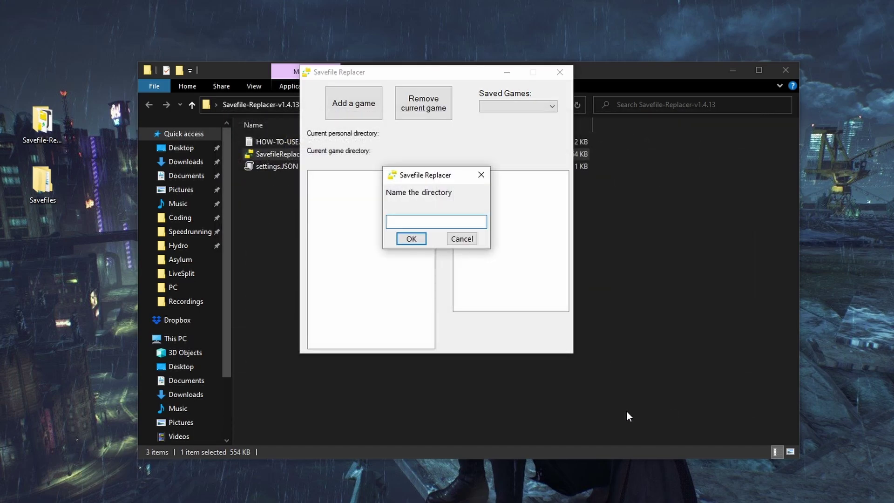
text(Arkham Cituy)
key(BackSpace)
key(BackSpace)
text(y)
Step: Confirm the Arkham City name and copy the Any% Easy '8 - Lava Skip' save over Save0
key(Return)
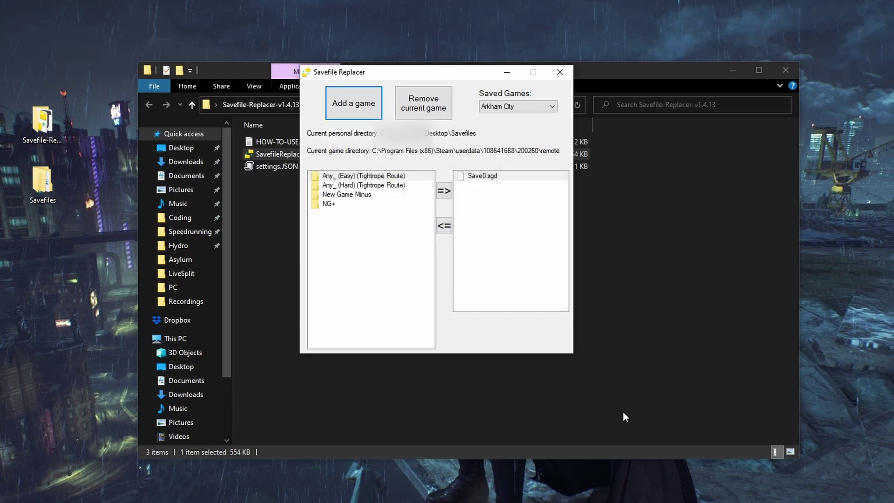
double_click(348, 177)
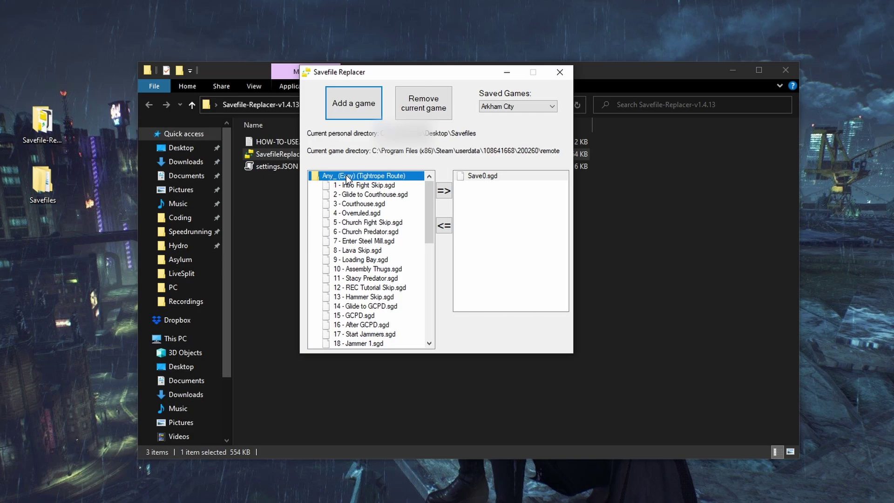
scroll(370, 234, down, 4)
scroll(370, 279, down, 2)
scroll(374, 304, up, 3)
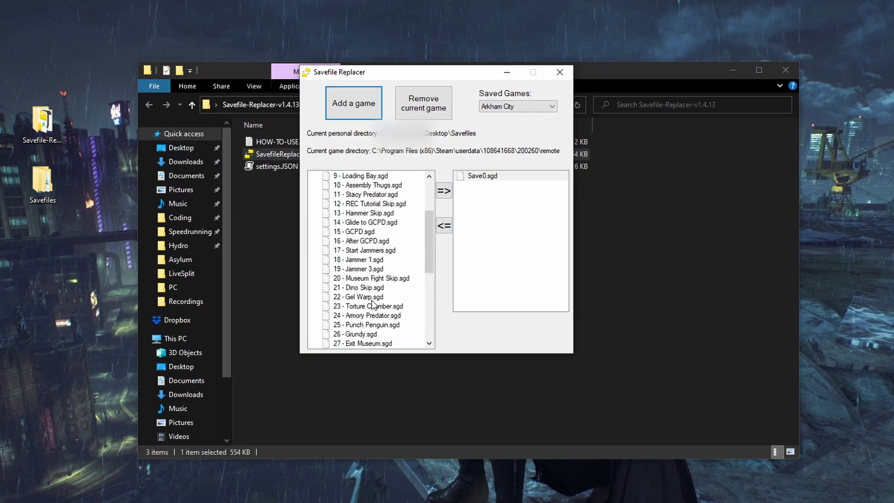
scroll(373, 303, up, 3)
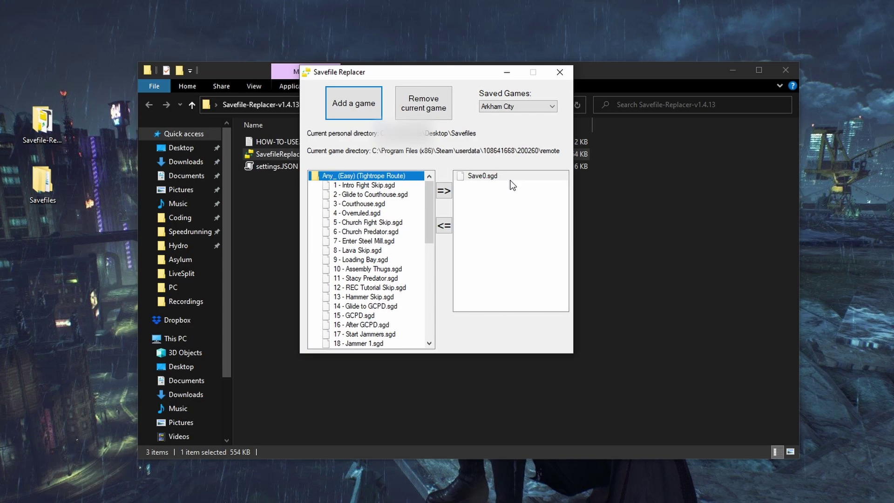
click(361, 251)
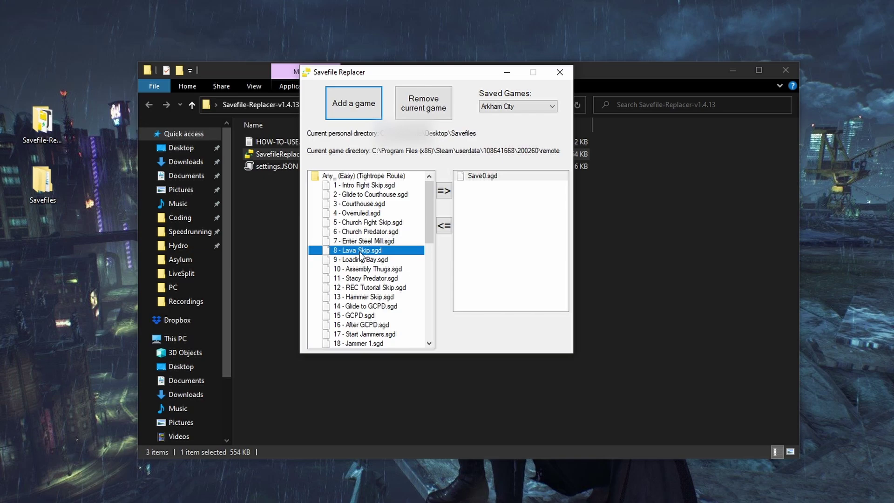
click(490, 176)
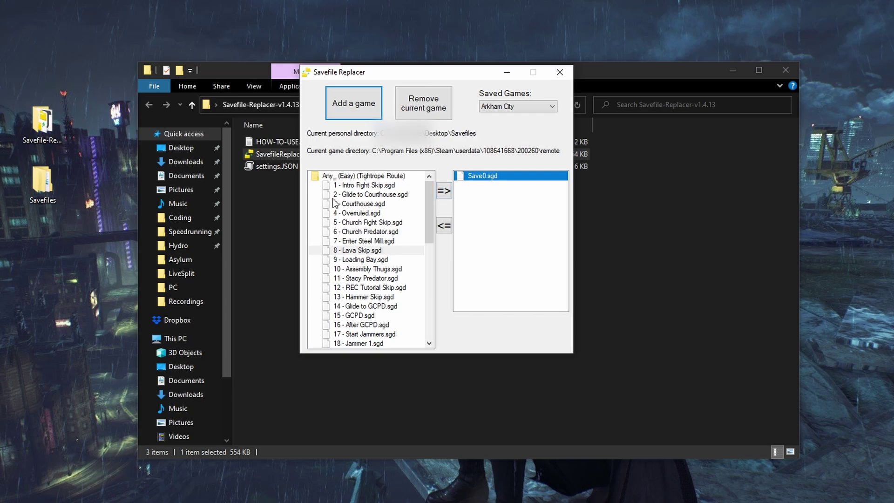
click(444, 191)
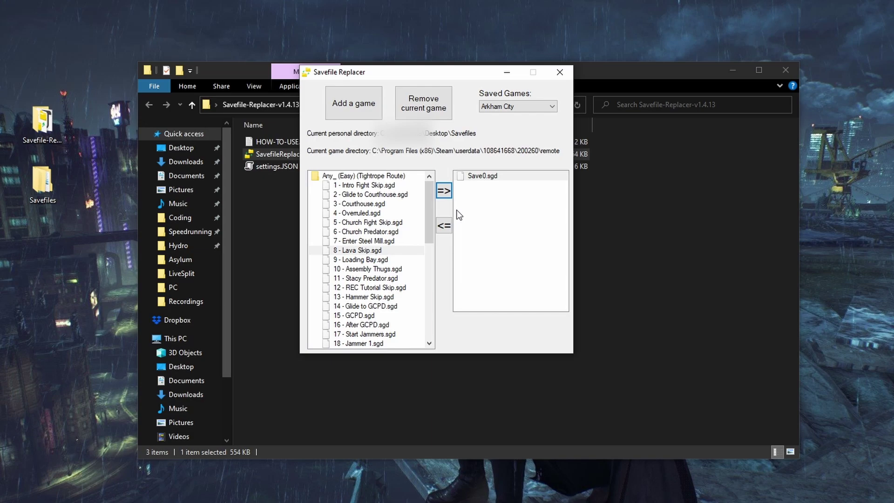
Step: Back up the game's Save0 to personal saves as Whatever.sgd
double_click(363, 175)
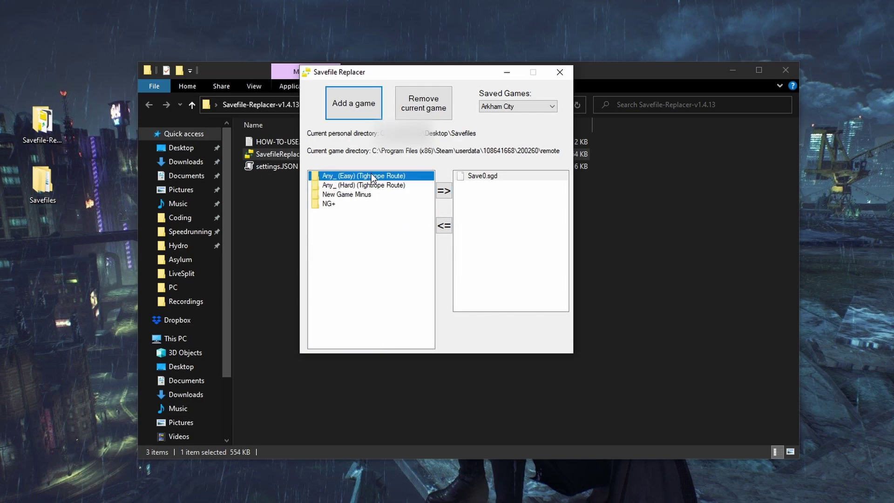
click(486, 176)
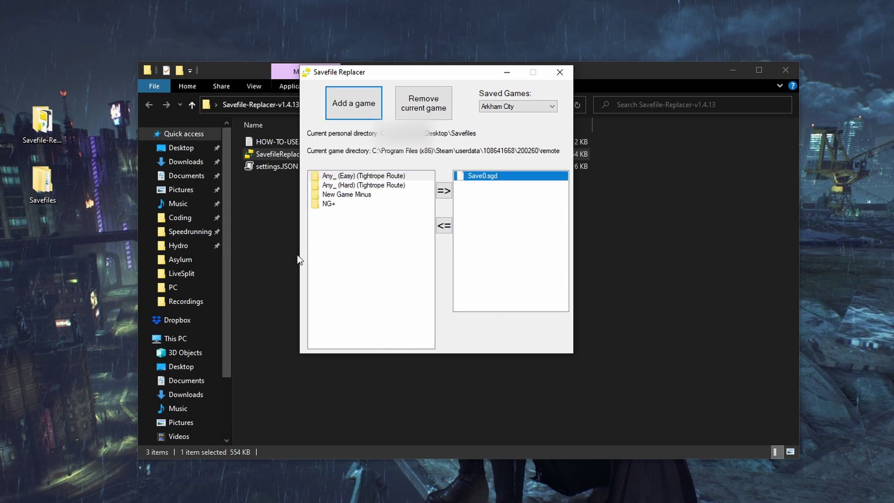
click(445, 225)
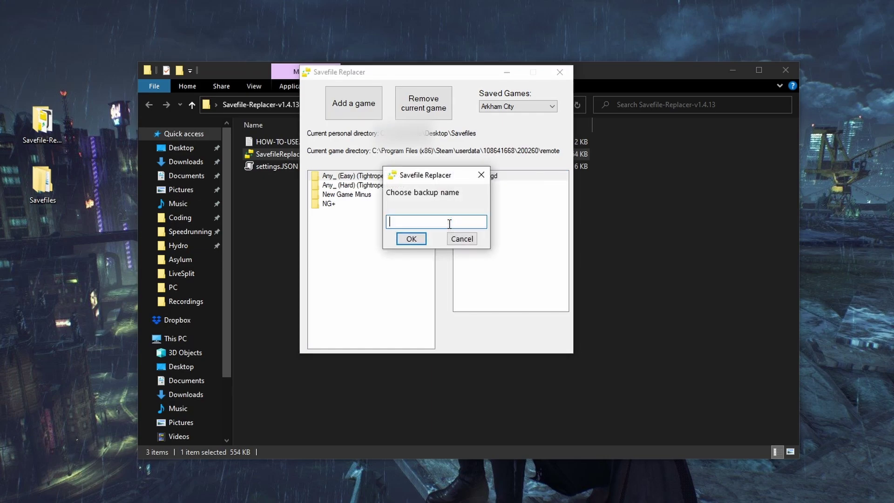
text(Whatever)
key(Return)
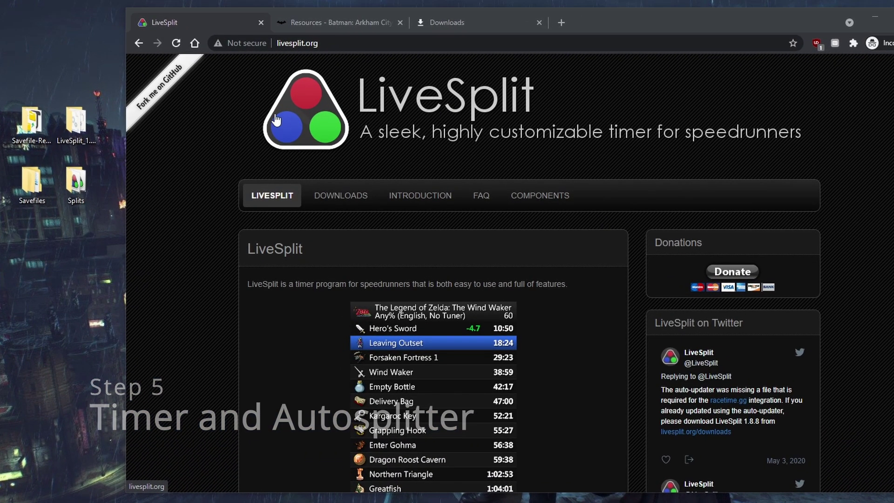
scroll(314, 208, down, 2)
scroll(313, 208, down, 1)
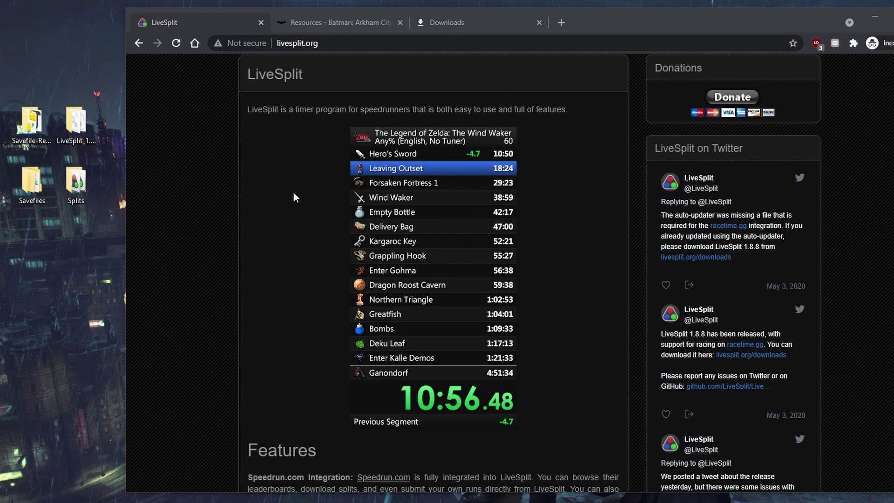
scroll(293, 197, up, 3)
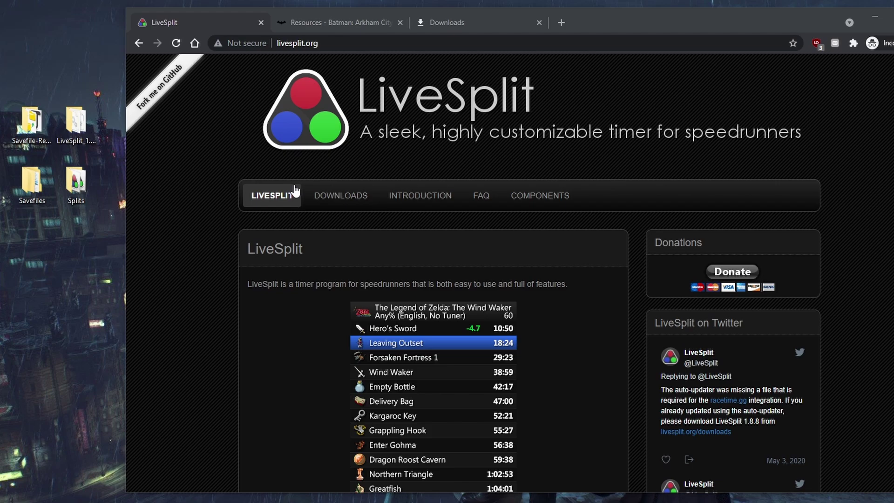
Step: View LiveSplit's downloads page and Arkham City's Splits resources, then open the LiveSplit_1.8.16 folder
click(297, 42)
click(225, 67)
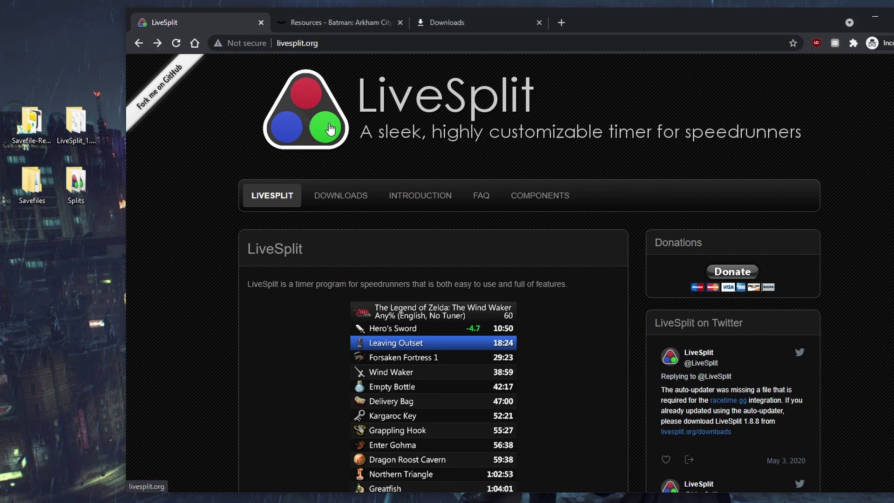
click(344, 200)
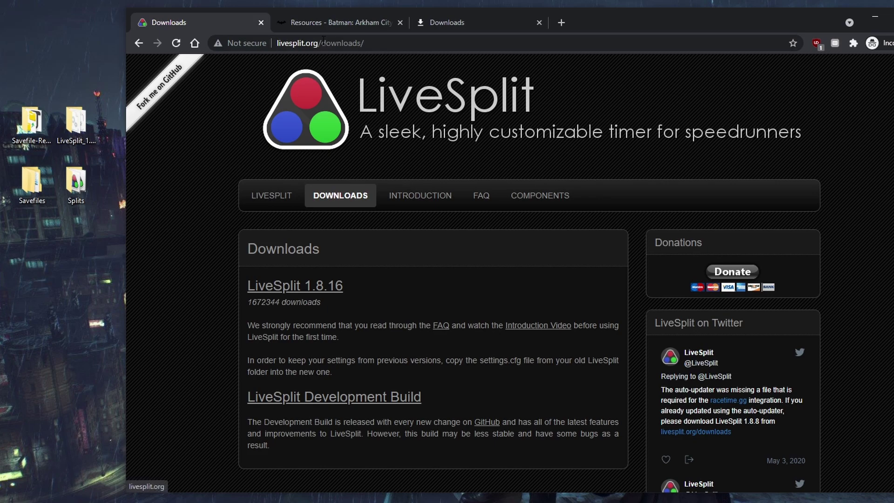
click(334, 23)
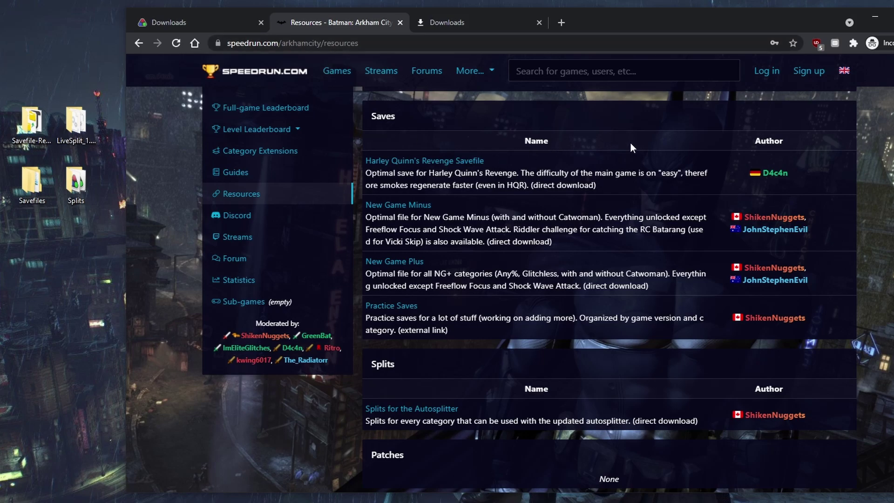
scroll(639, 140, up, 3)
scroll(640, 140, down, 5)
scroll(765, 331, down, 2)
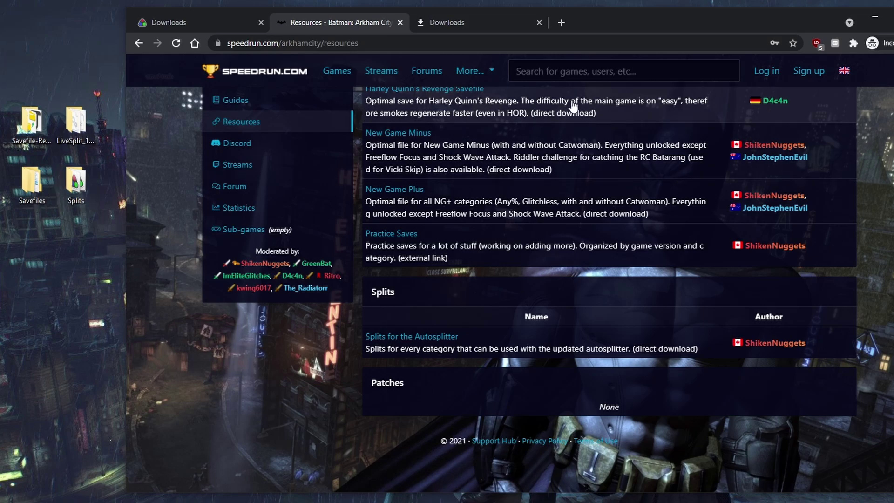
double_click(84, 124)
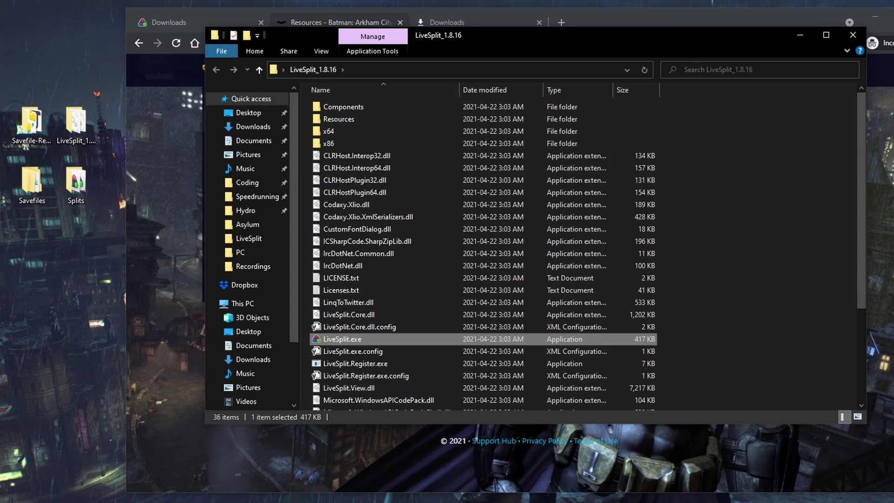
Step: Launch LiveSplit.exe from the LiveSplit_1.8.16 folder
click(351, 339)
double_click(351, 339)
click(800, 35)
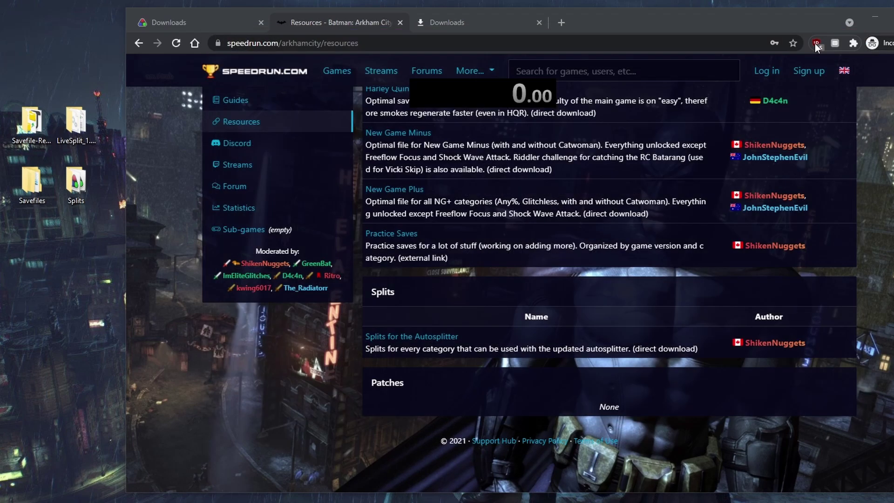
Step: Load Any%.lss from the desktop Splits folder via Open Splits > From File
right_click(496, 101)
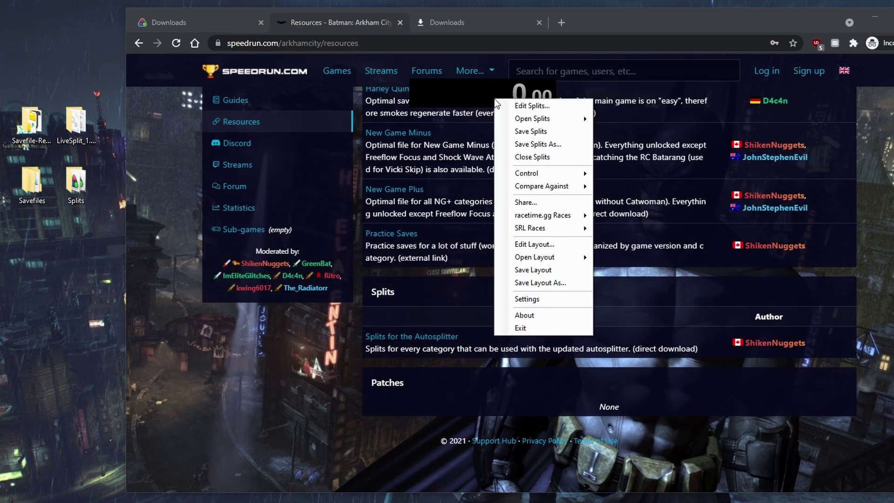
mouse_move(533, 118)
click(656, 116)
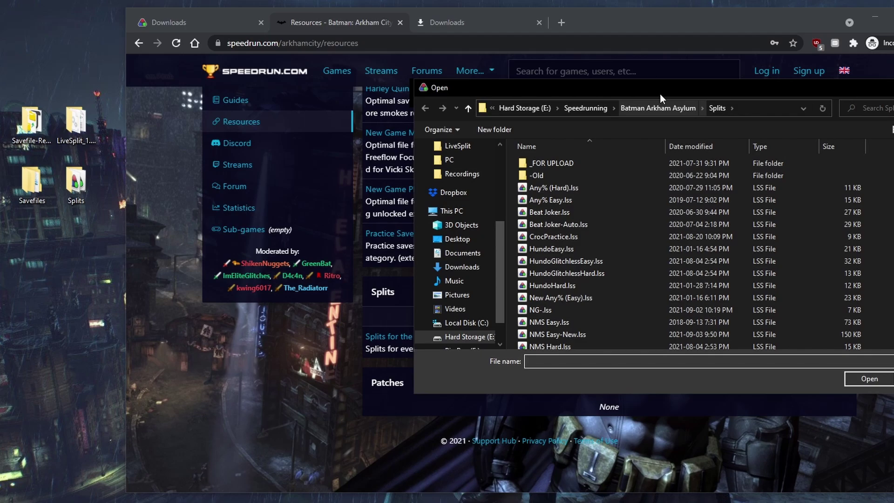
drag(659, 93, 190, 62)
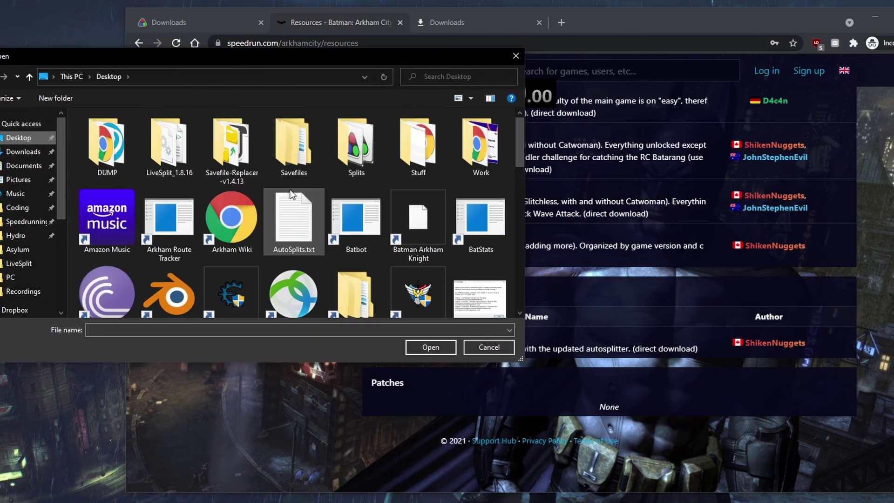
double_click(356, 146)
click(104, 168)
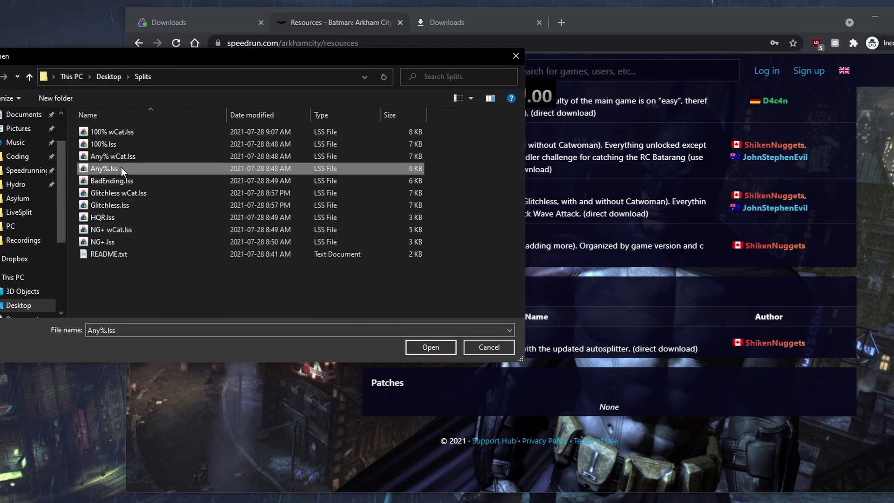
double_click(121, 168)
scroll(508, 189, down, 2)
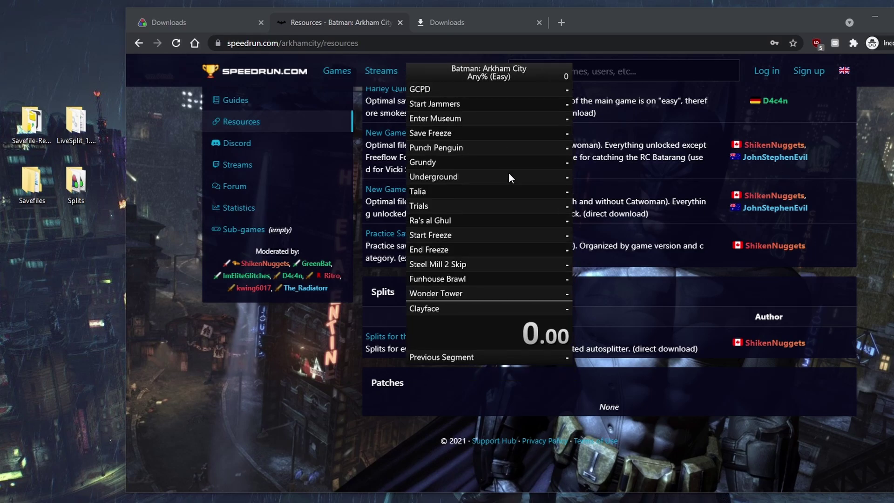
scroll(508, 172, down, 1)
scroll(508, 173, up, 6)
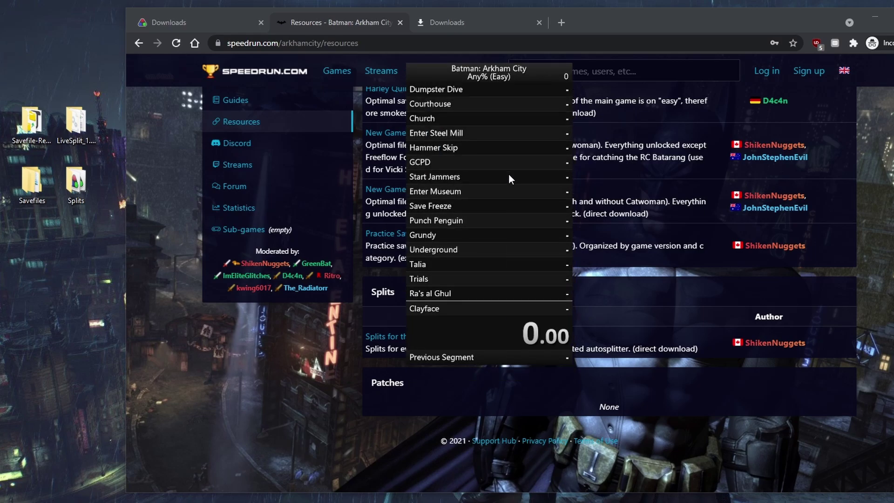
right_click(508, 173)
click(563, 321)
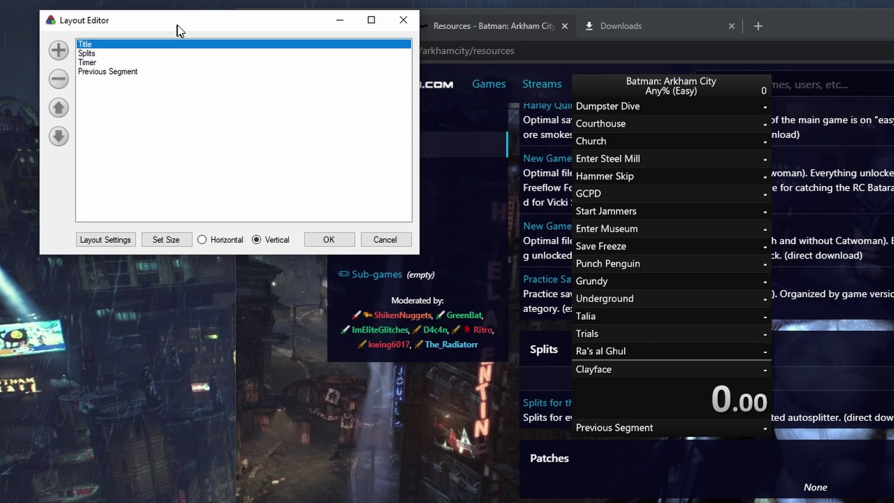
drag(177, 25, 217, 40)
click(99, 68)
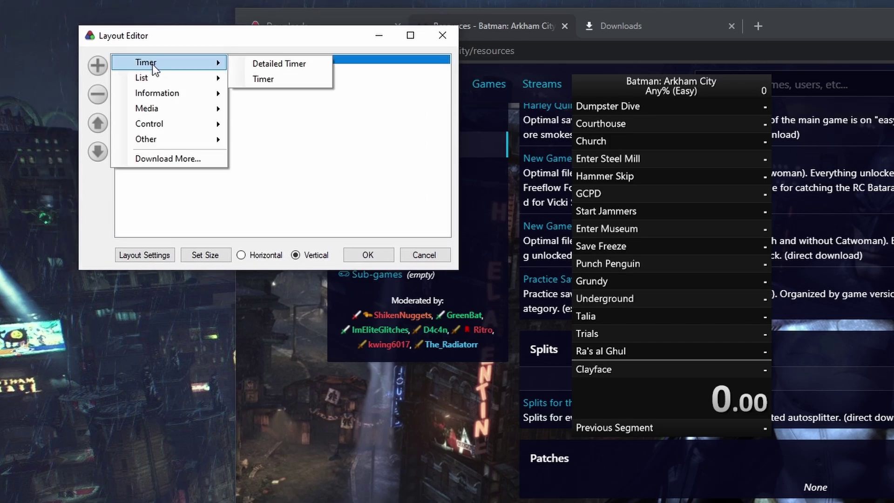
mouse_move(156, 92)
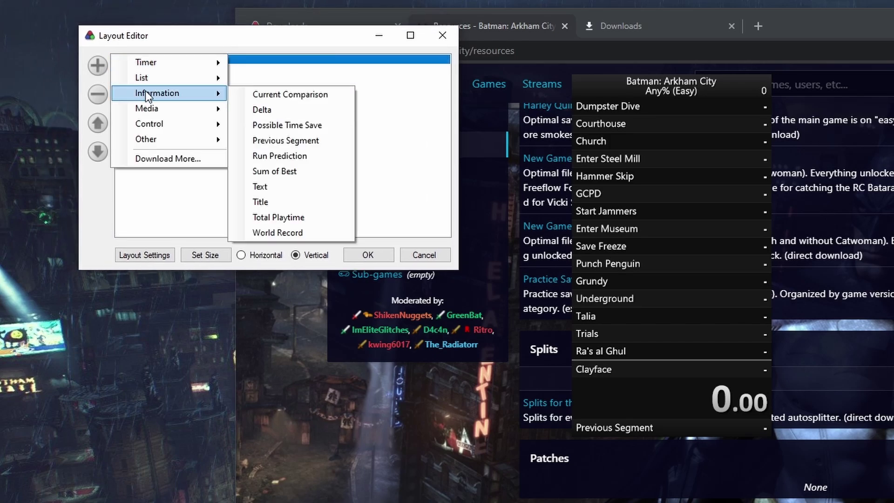
click(144, 255)
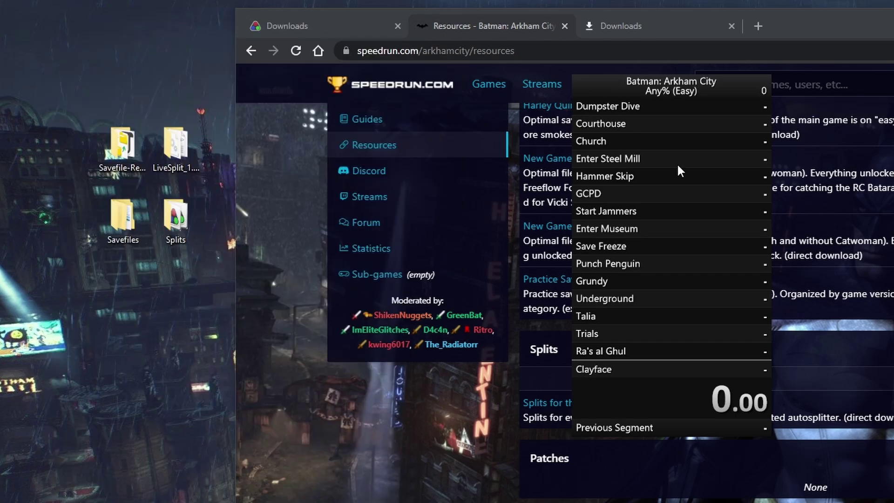
Step: Open LiveSplit's splits editor and view the run's Additional Info rules
right_click(679, 168)
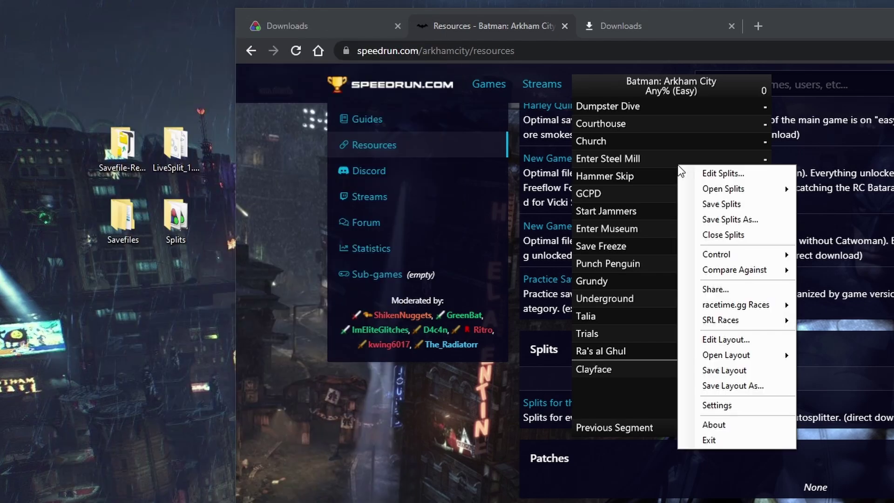
click(715, 172)
scroll(274, 279, down, 5)
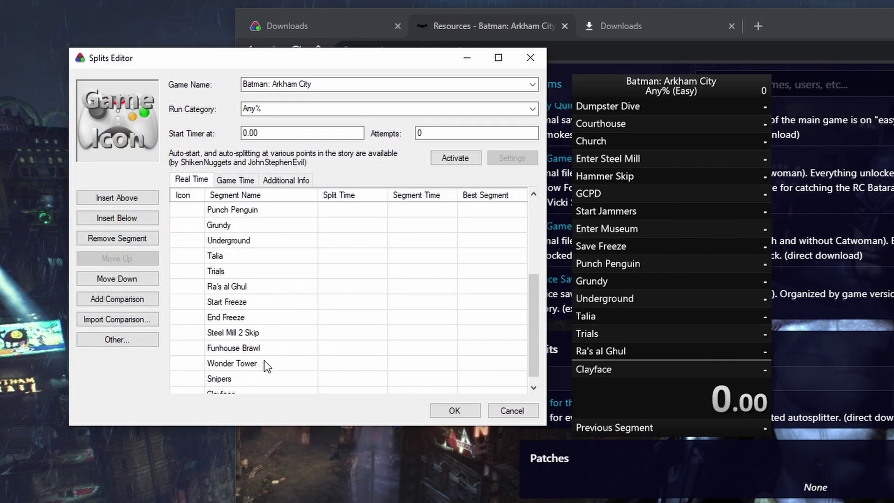
scroll(266, 349, down, 2)
scroll(280, 350, up, 7)
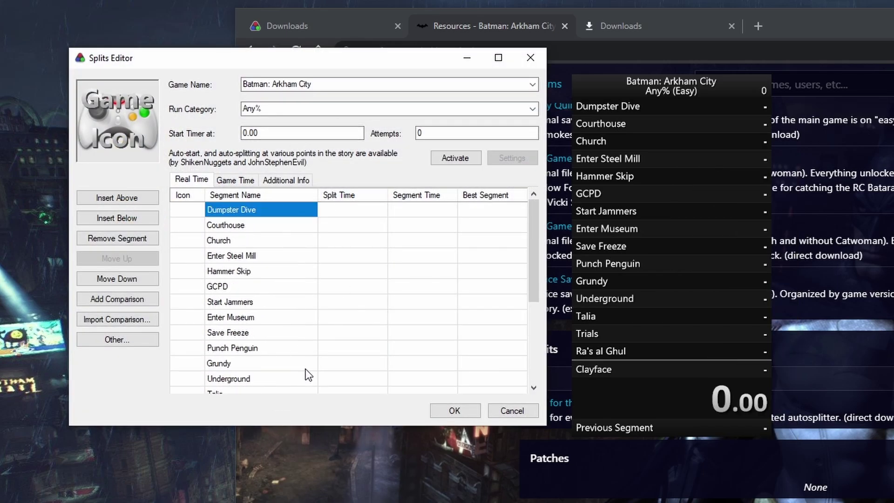
click(283, 181)
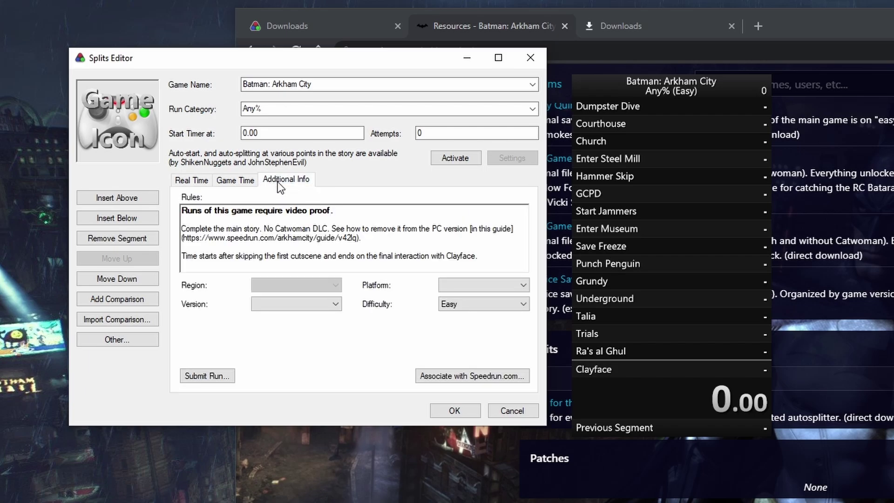
Step: Try difficulty Hard, then keep category Any% and set difficulty back to Easy
click(481, 304)
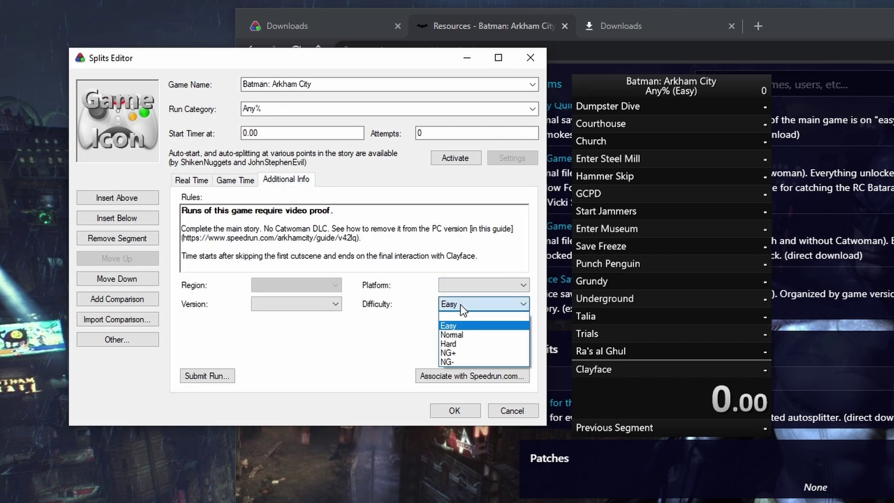
click(462, 344)
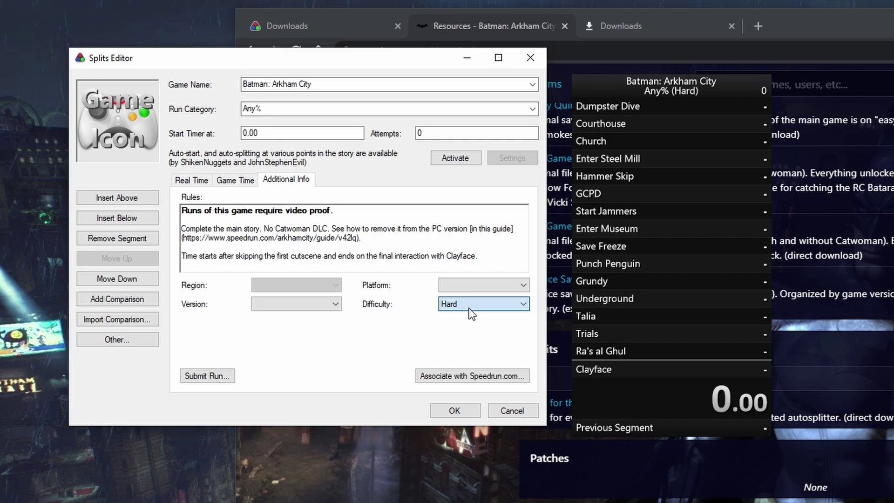
click(532, 109)
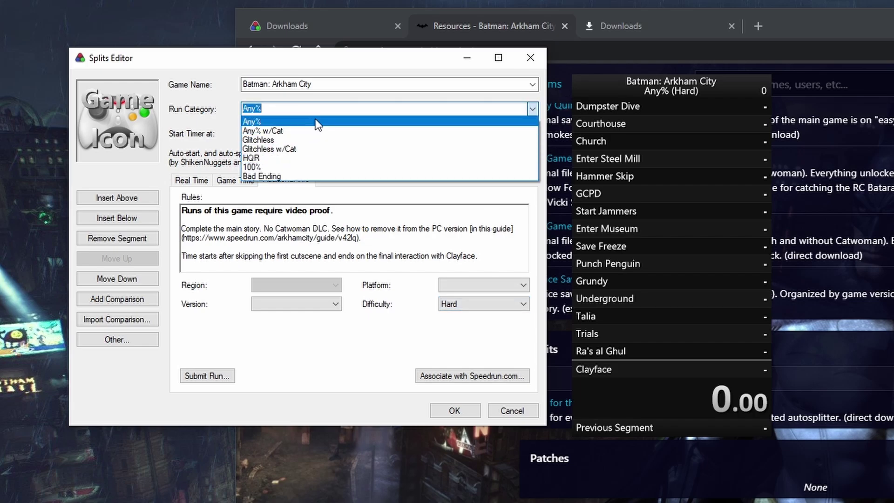
click(363, 329)
click(484, 304)
click(461, 316)
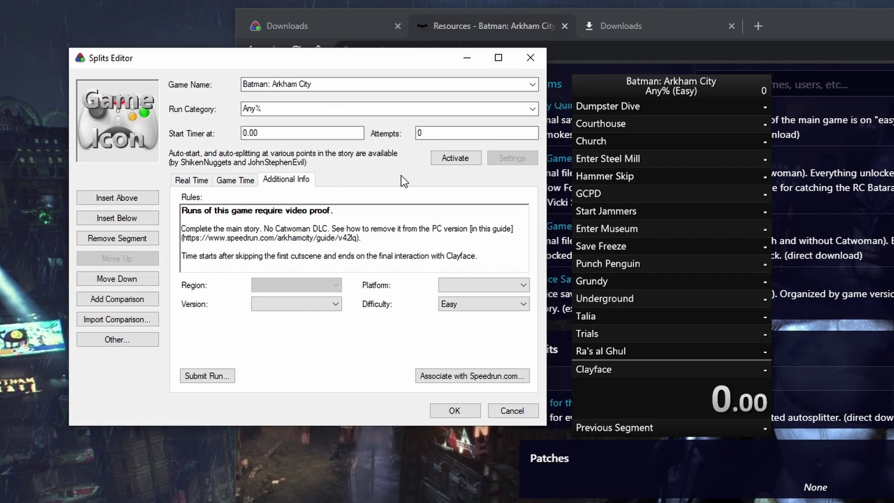
Step: Activate the Arkham City autosplitter and review its settings, collapsing Legacy Mode
click(465, 160)
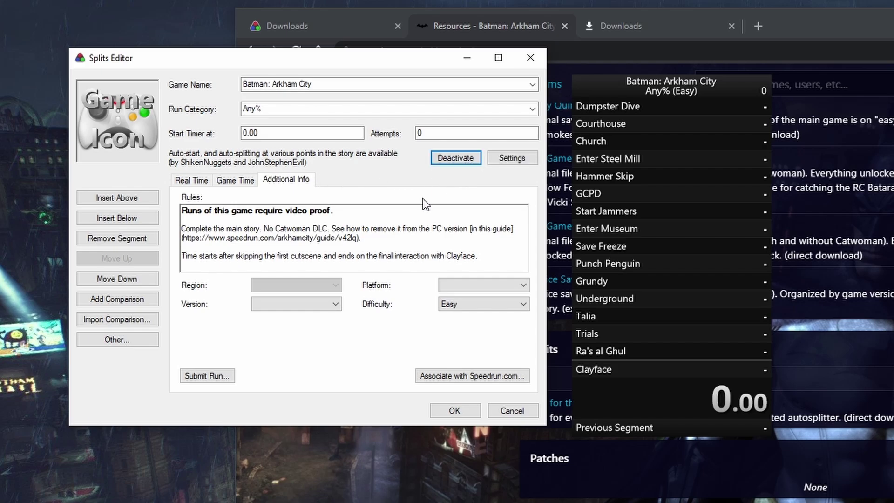
click(511, 159)
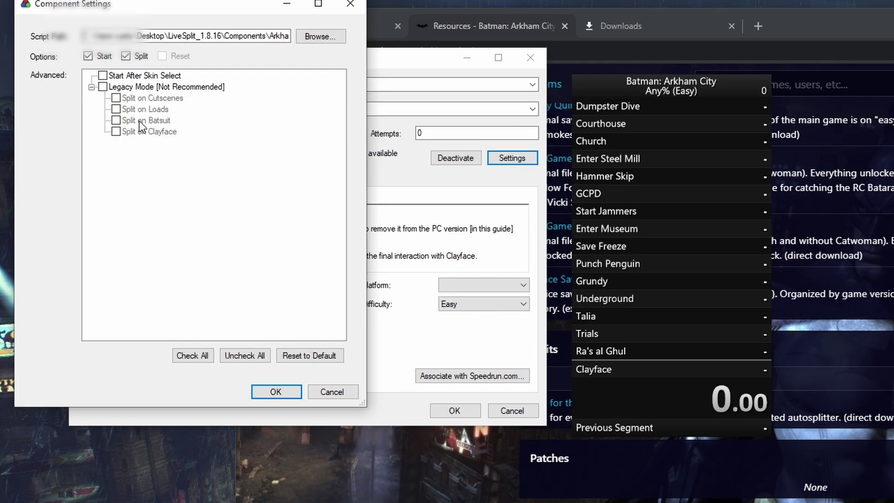
double_click(147, 87)
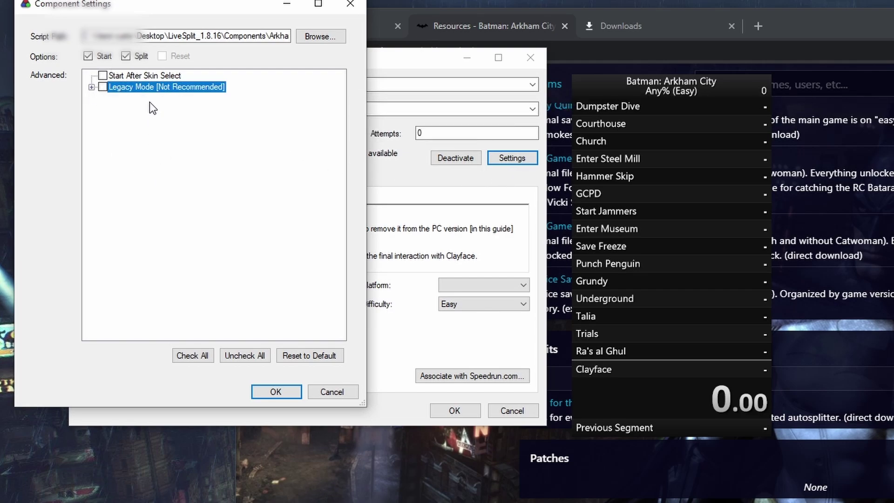
click(140, 75)
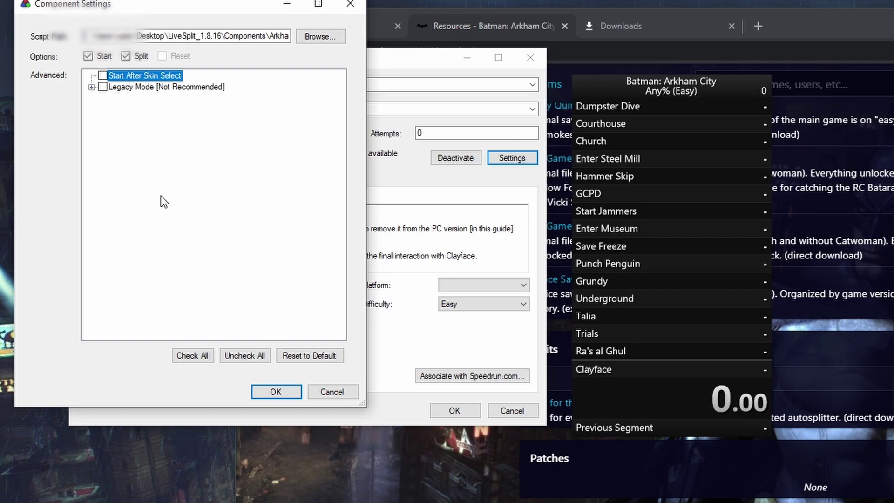
Step: Leave Start After Skin Select off, then confirm the settings and splits editor
click(102, 75)
click(103, 76)
click(276, 392)
click(191, 180)
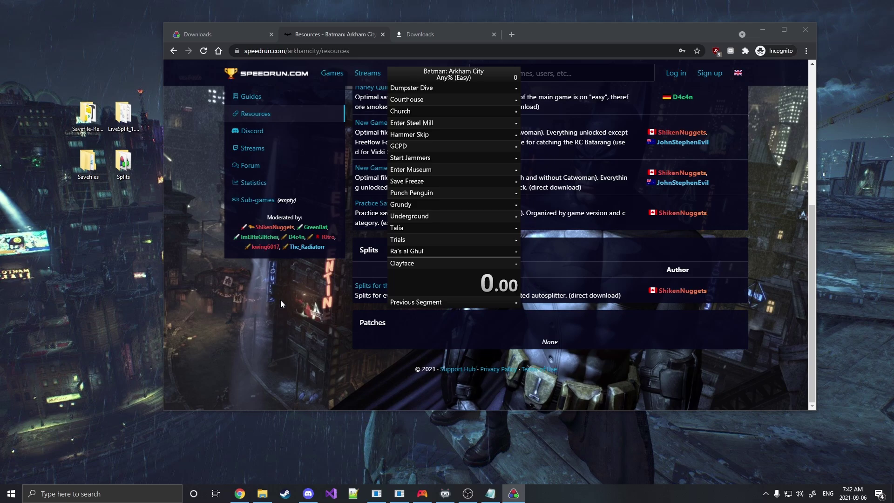
scroll(283, 301, up, 8)
scroll(288, 303, up, 8)
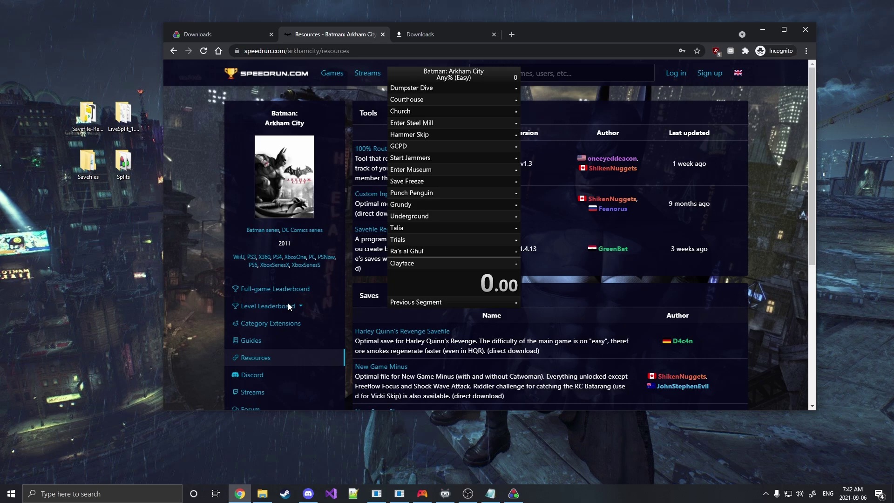
scroll(289, 306, down, 3)
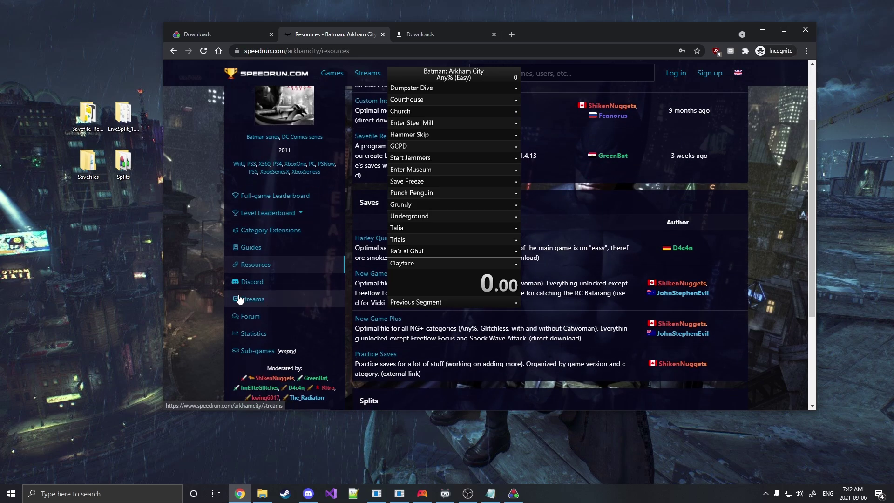
Step: Drag the LiveSplit timer beside the speedrun.com browser window
drag(467, 187, 101, 174)
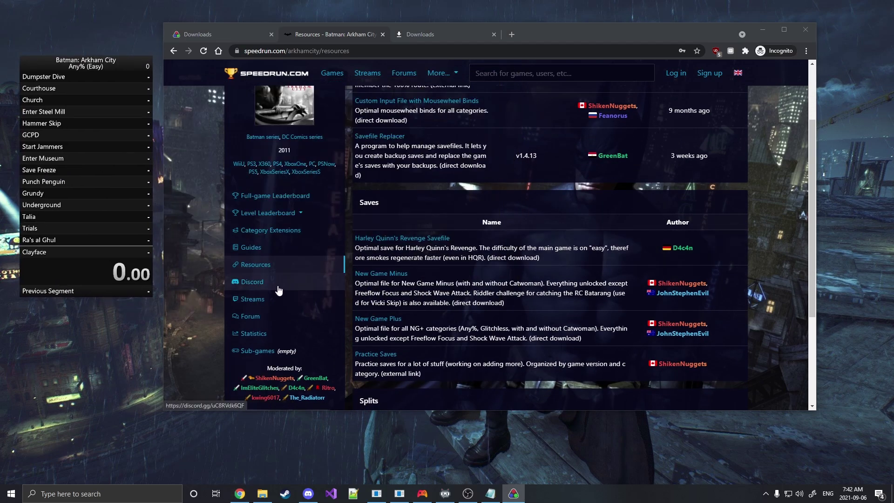